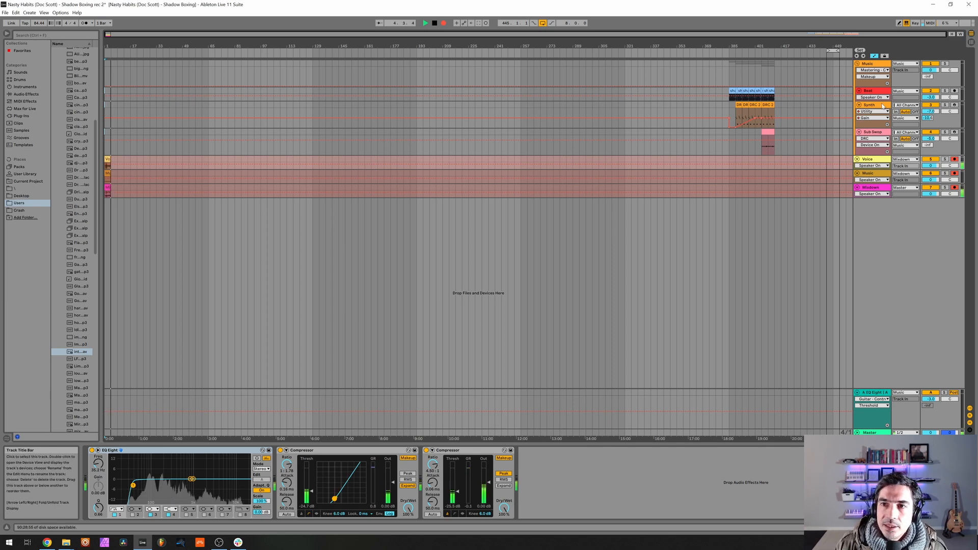
Step: Look over the Synth track's effects and deactivate return track A with the EQ, Amp and Vinyl Distortion chain
click(880, 106)
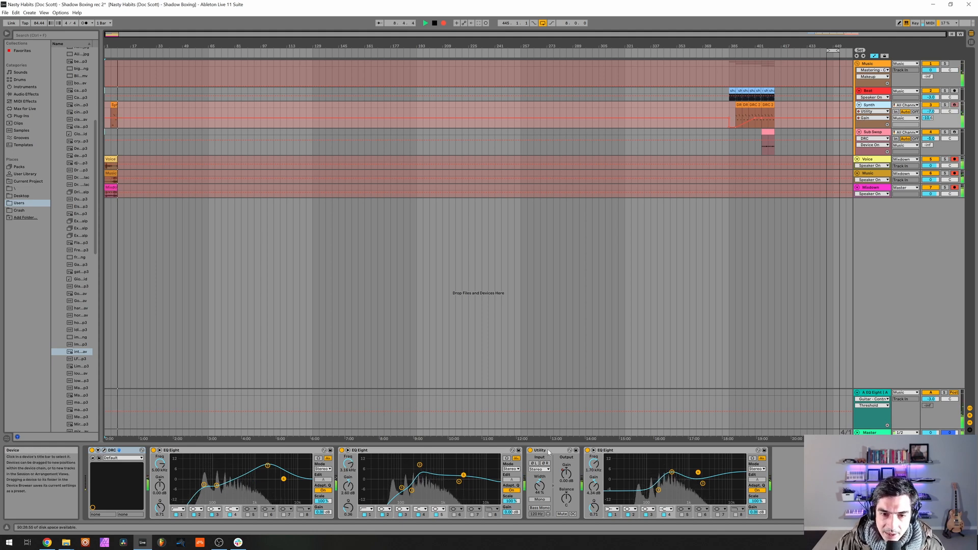
click(867, 394)
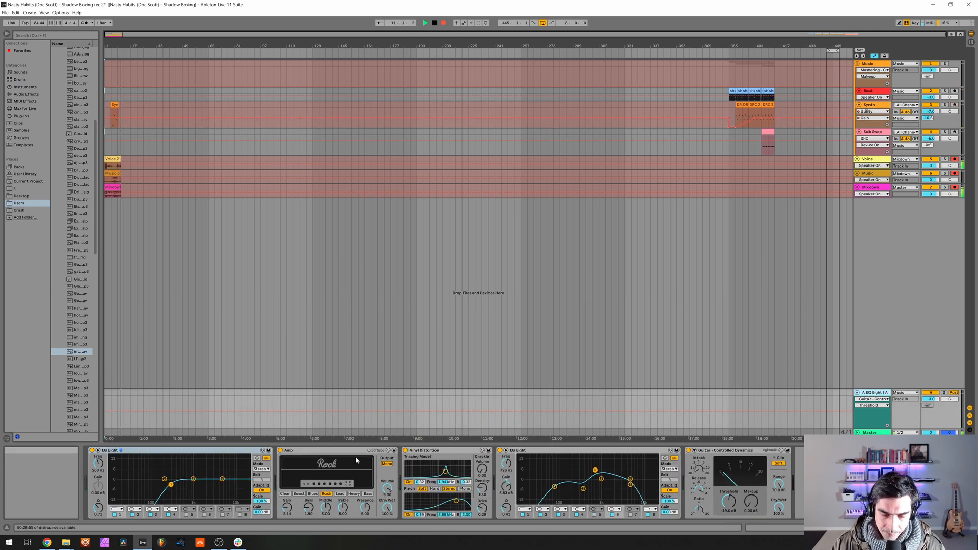
click(931, 392)
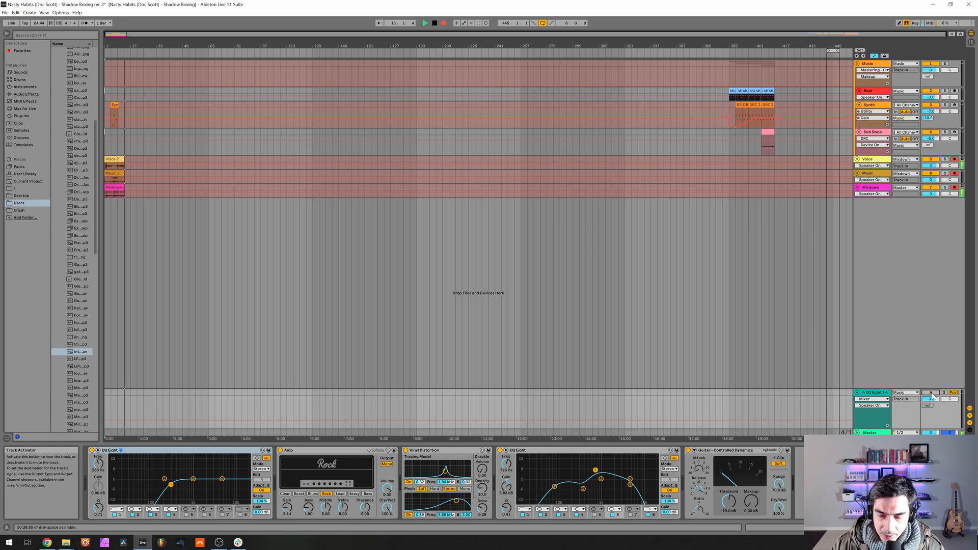
Step: Switch off the three EQ Eight devices and the Utility on the Synth track and show its DRC synth
click(871, 108)
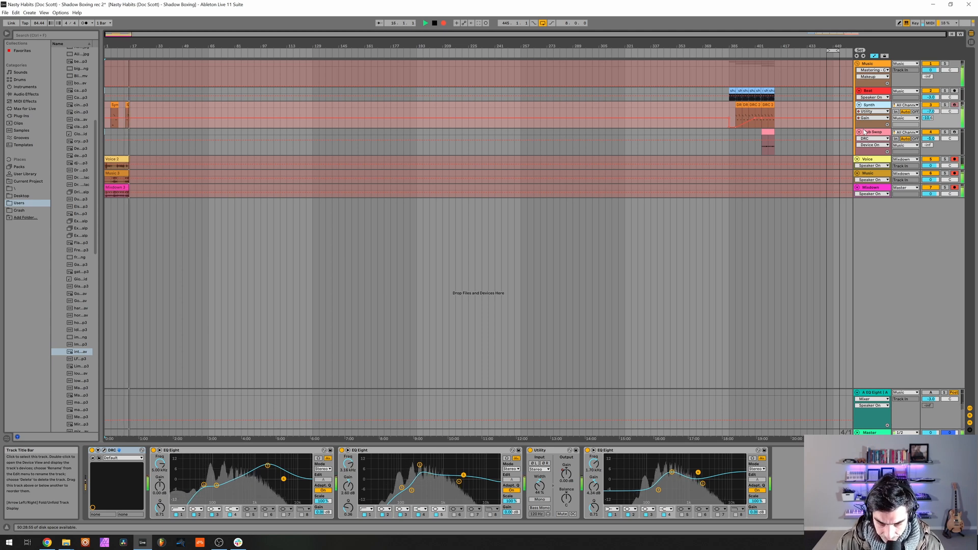
click(587, 450)
click(530, 450)
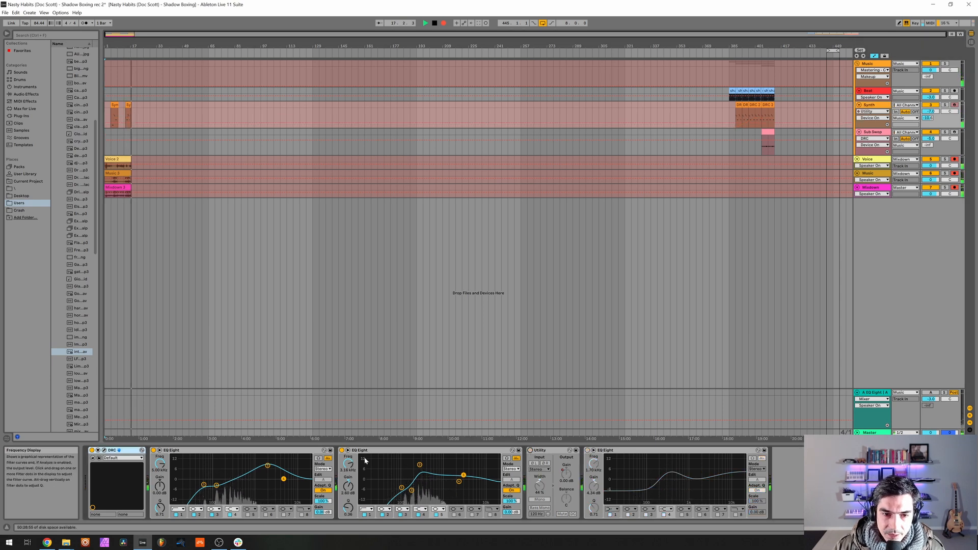
click(341, 450)
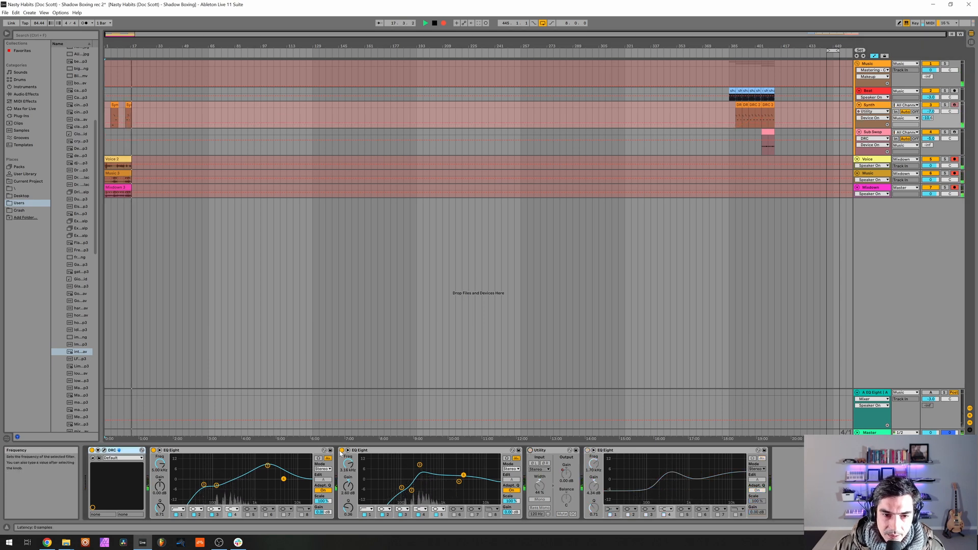
click(153, 450)
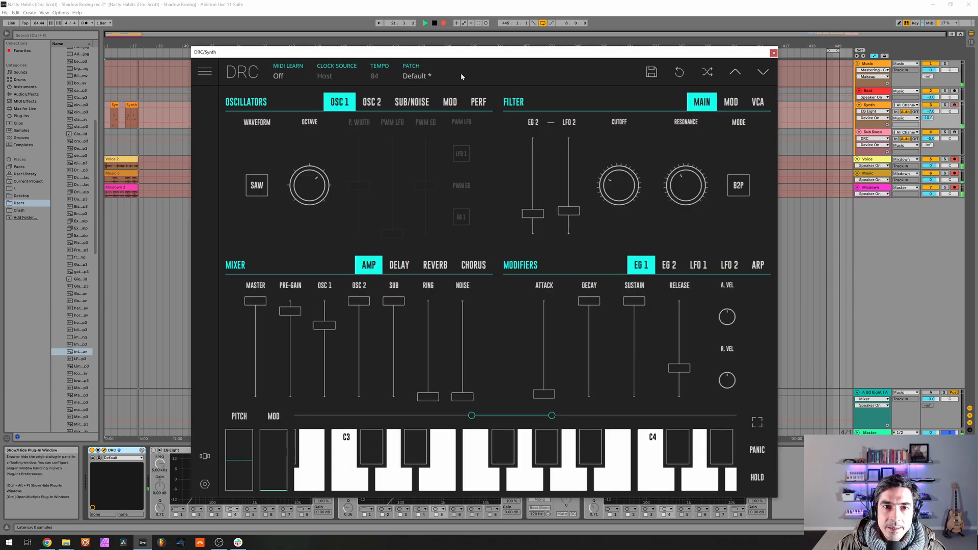
Step: Load the Factory patch Default in the DRC synth and return to its controls
click(460, 74)
click(373, 130)
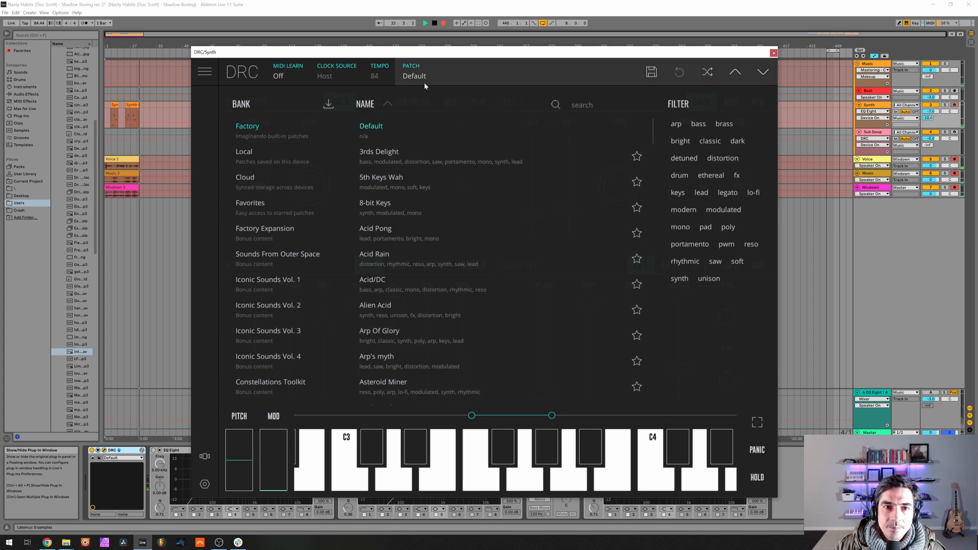
click(423, 78)
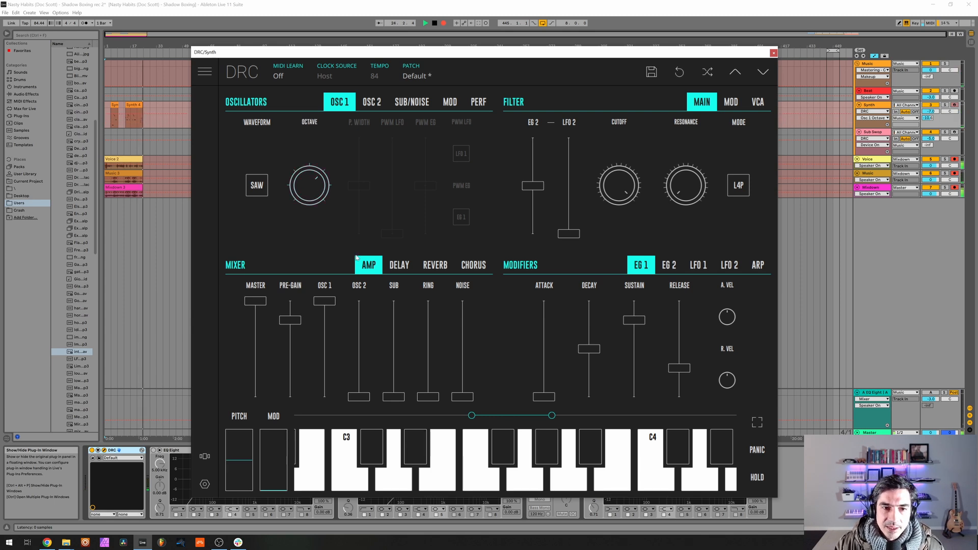
Step: Lower the oscillator 1 level to about 0.75 and raise the pre-gain slightly in the amp mixer
click(324, 317)
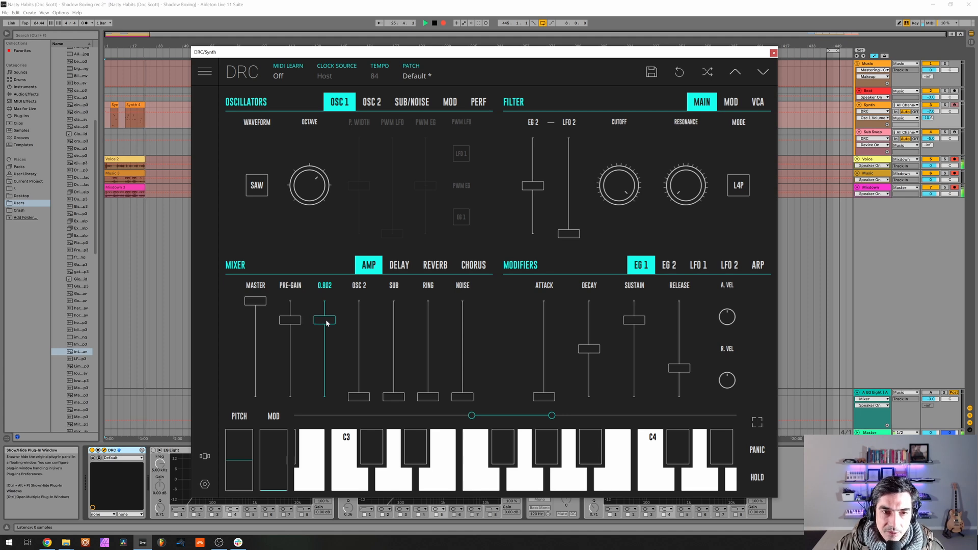
drag(326, 323, 326, 324)
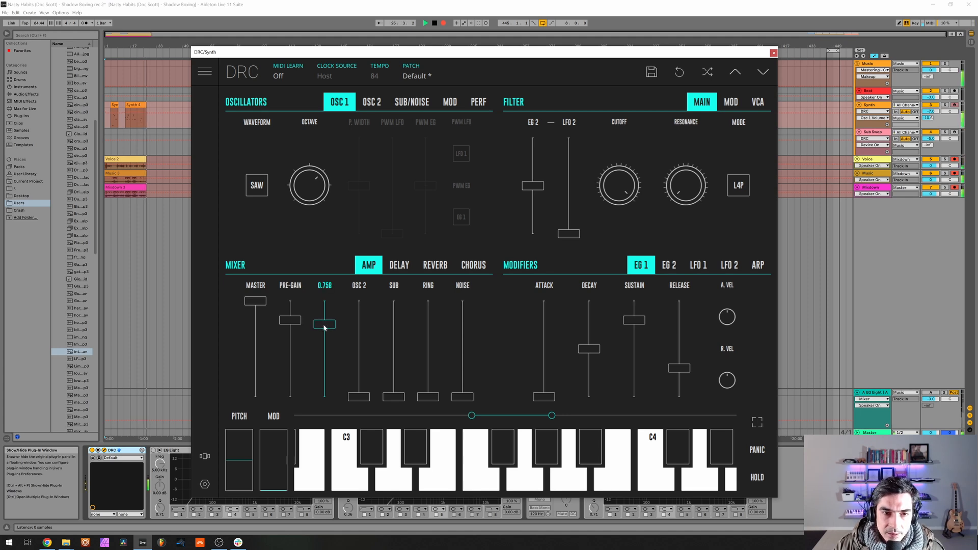
drag(321, 329, 304, 315)
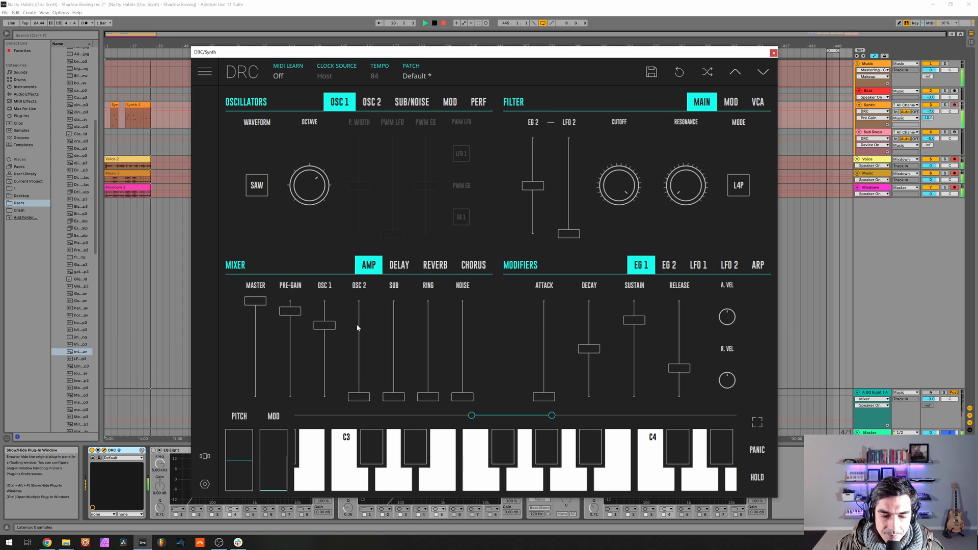
Step: Bring oscillator 2 to full level and fine-tune it slightly upward against oscillator 1
drag(359, 328, 360, 177)
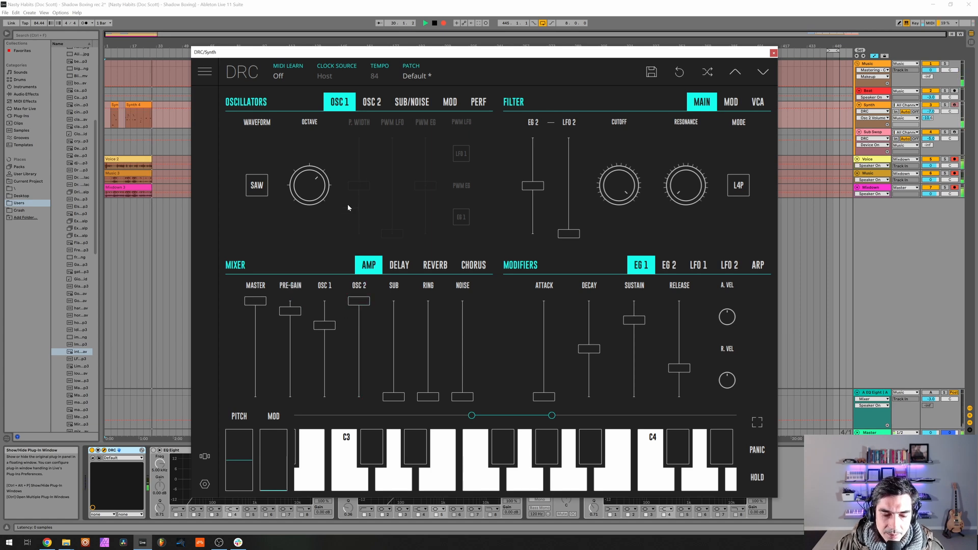
click(374, 100)
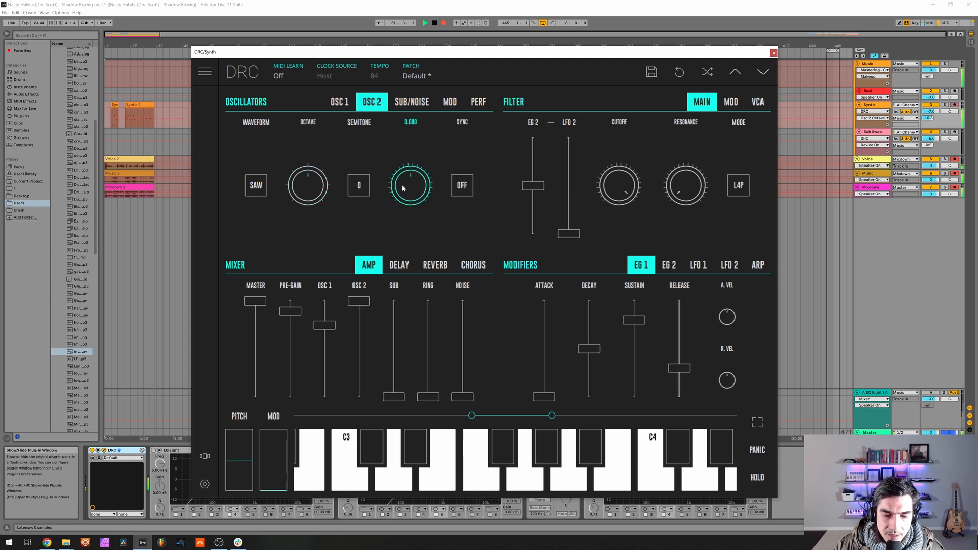
drag(402, 188, 399, 178)
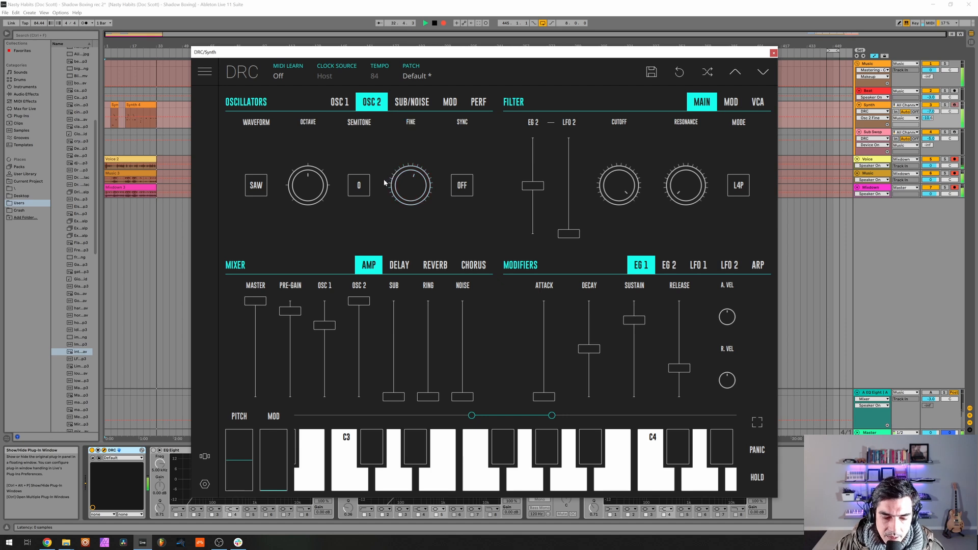
Step: Raise the sub oscillator's octave and bring its mixer level to maximum
click(410, 103)
drag(291, 190, 295, 173)
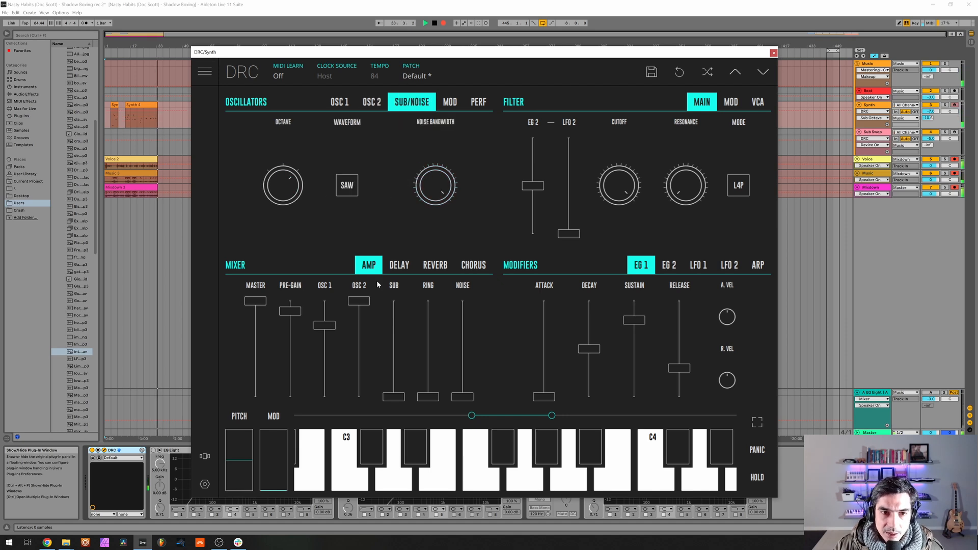
drag(388, 340, 381, 189)
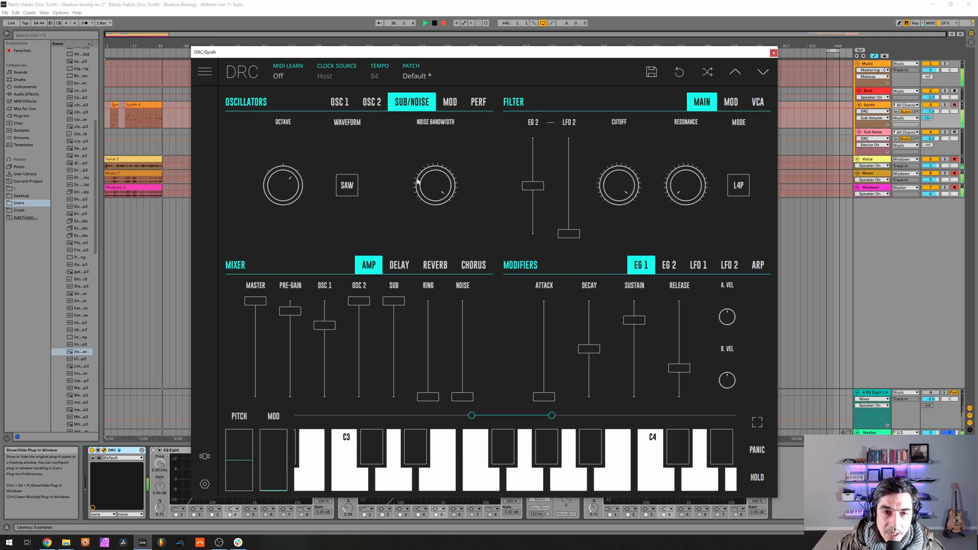
Step: Set EG 1 as the first oscillator modulation source with an amount of about 0.17, and raise the EG 2 modulation amount
click(450, 102)
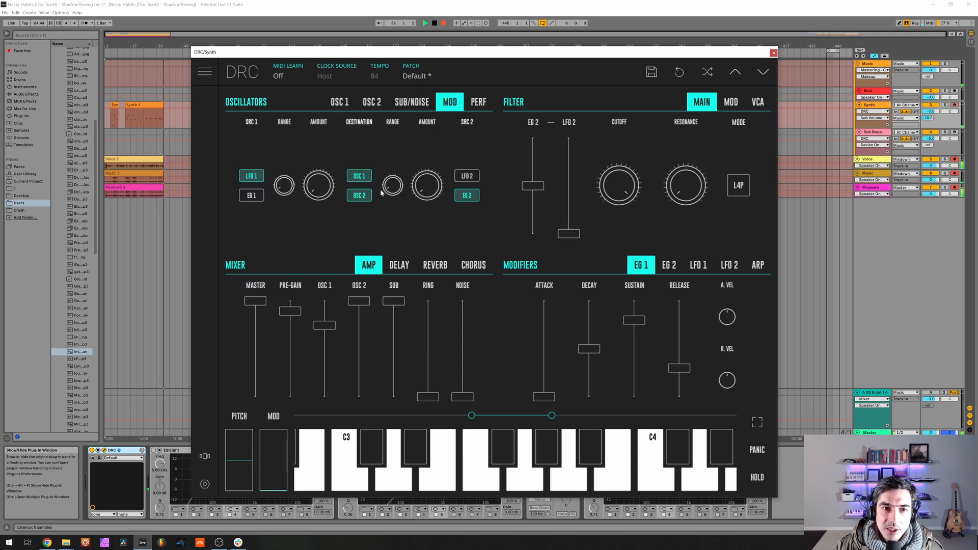
click(262, 201)
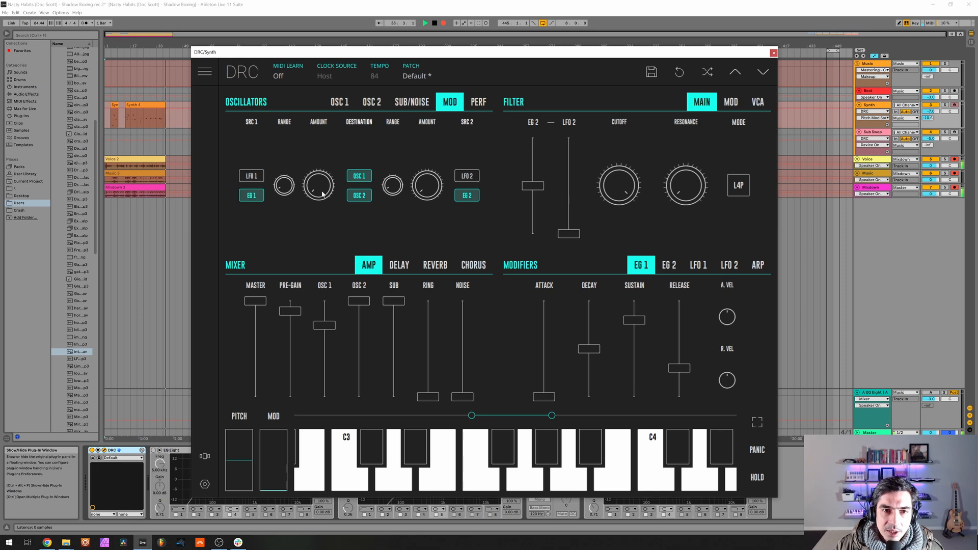
mouse_move(322, 191)
mouse_down()
mouse_move(318, 171)
mouse_move(318, 199)
mouse_up()
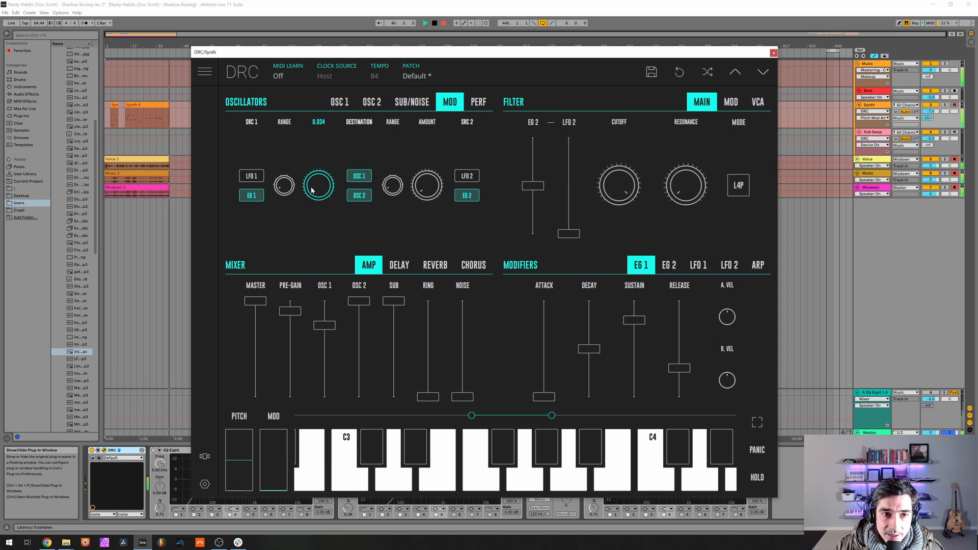
drag(312, 190, 306, 171)
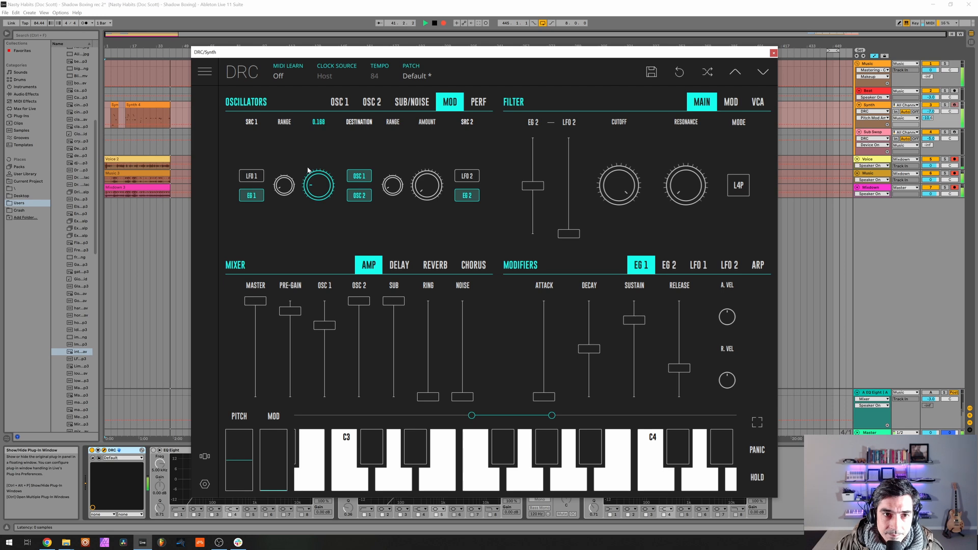
mouse_move(428, 184)
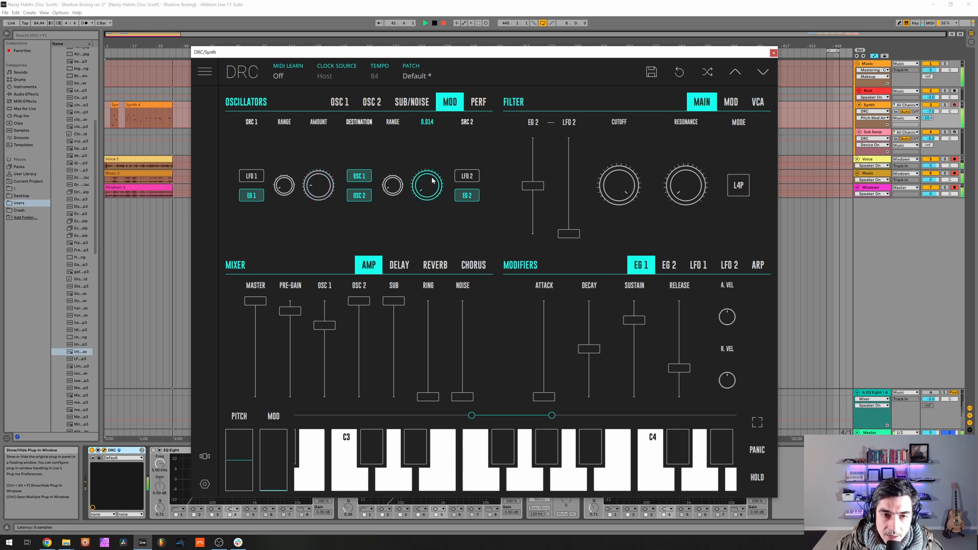
drag(427, 184, 442, 163)
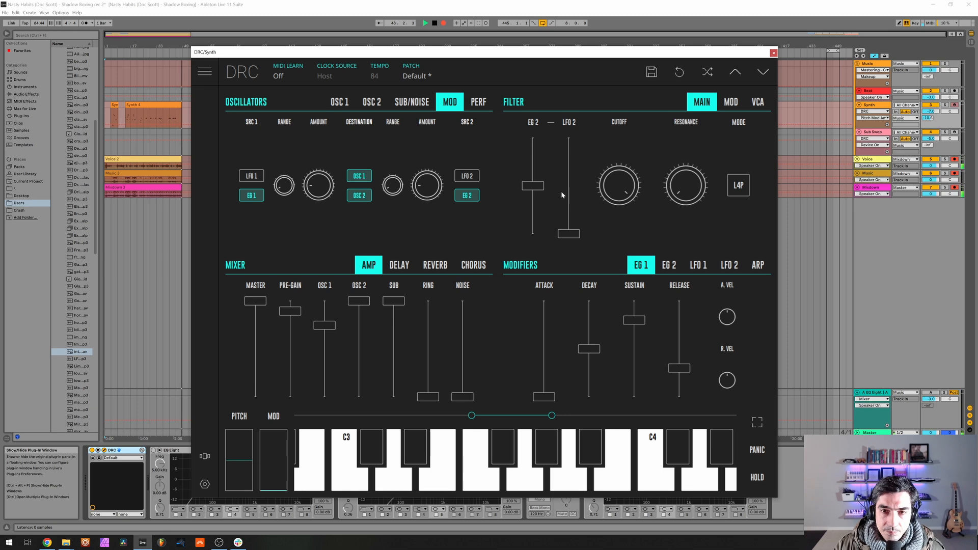
Step: Set the filter's EG 2 amount to 0.210 and lower the filter cutoff while the EG 2 envelope is shown
drag(533, 216, 542, 216)
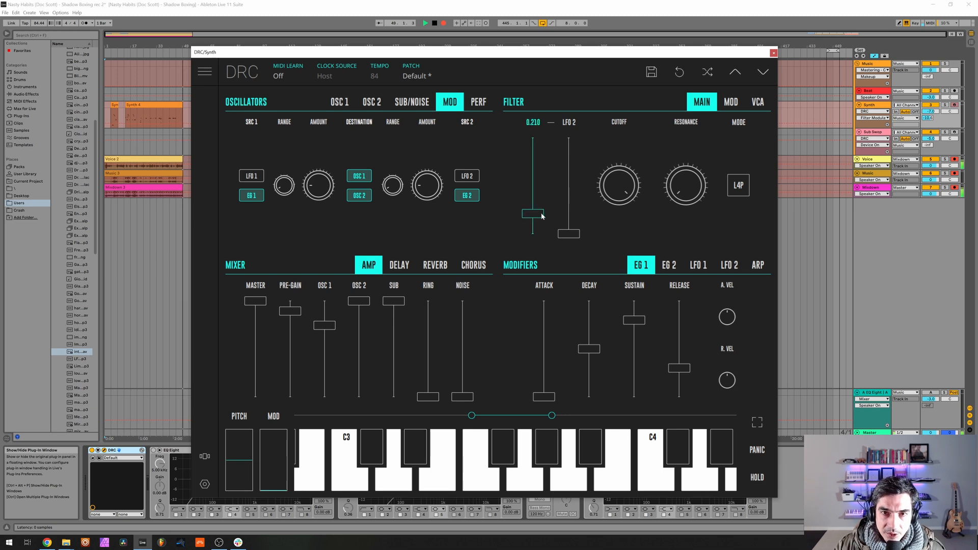
click(664, 264)
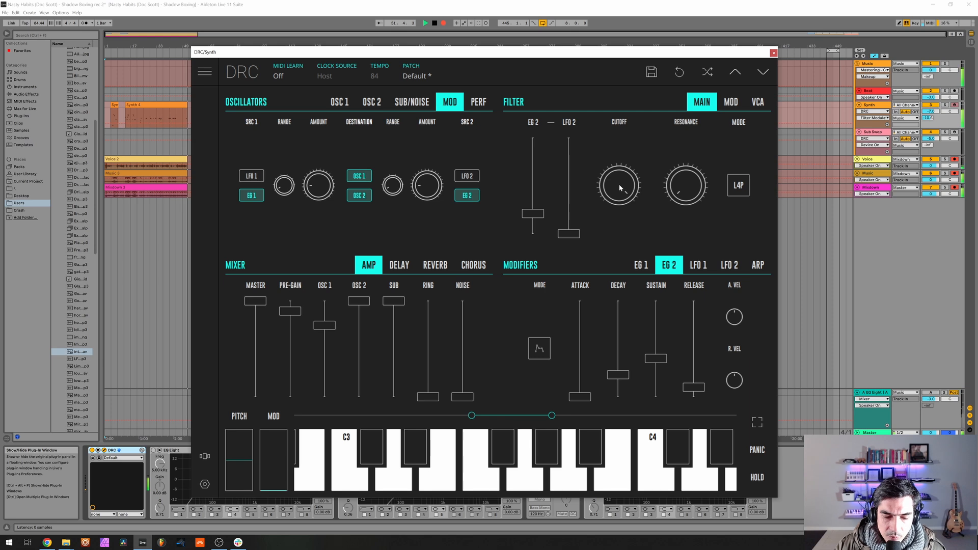
drag(618, 185, 650, 369)
drag(615, 190, 678, 138)
Step: Raise the filter resonance to just above 0.35 and switch the filter mode to B2P
click(678, 188)
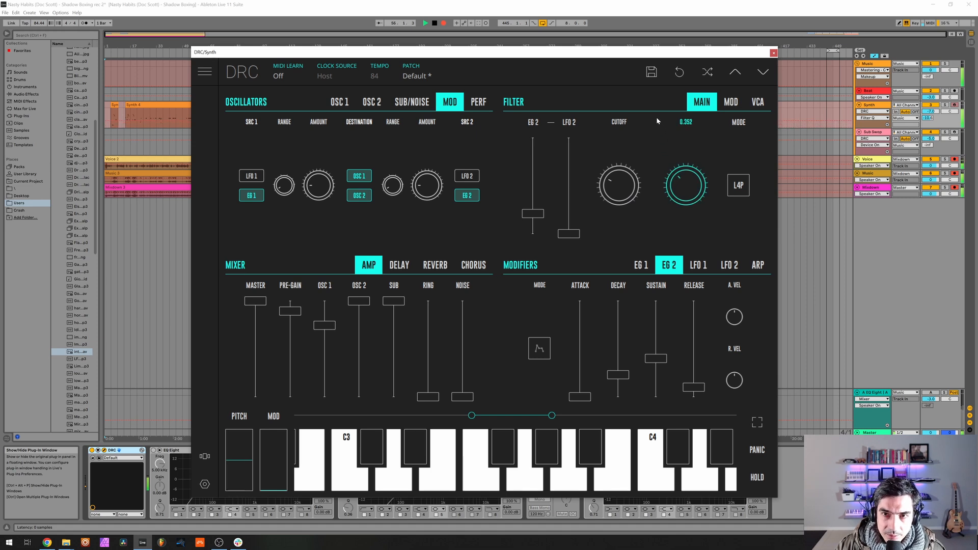
drag(656, 118, 655, 111)
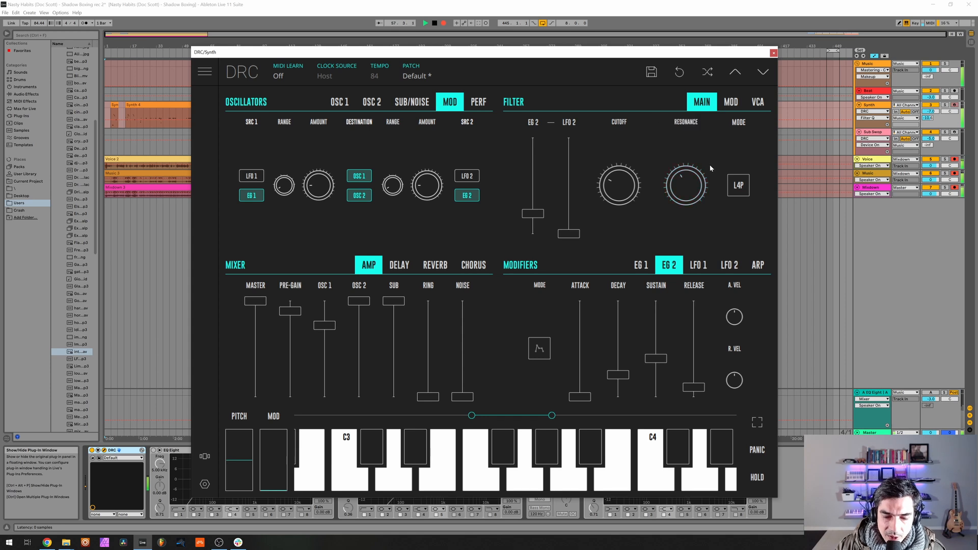
click(745, 192)
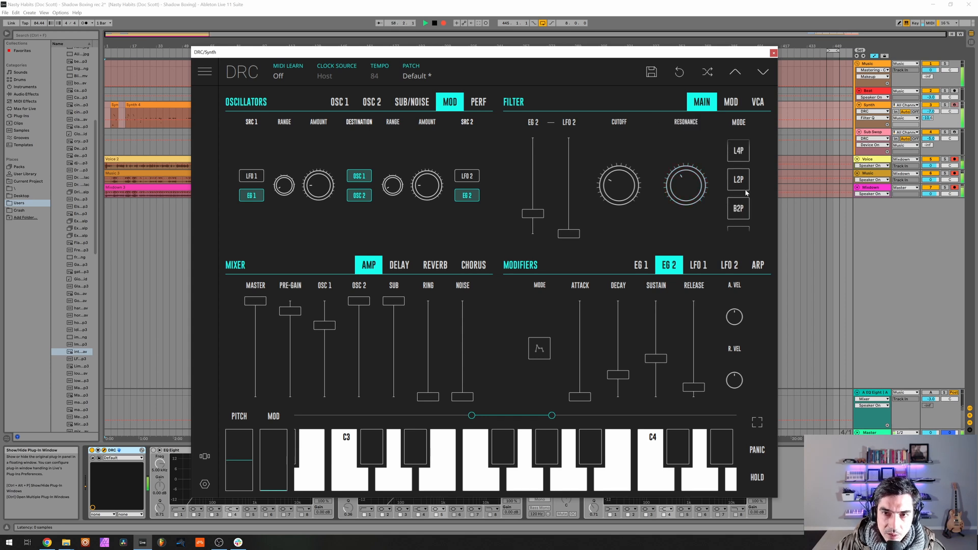
click(738, 209)
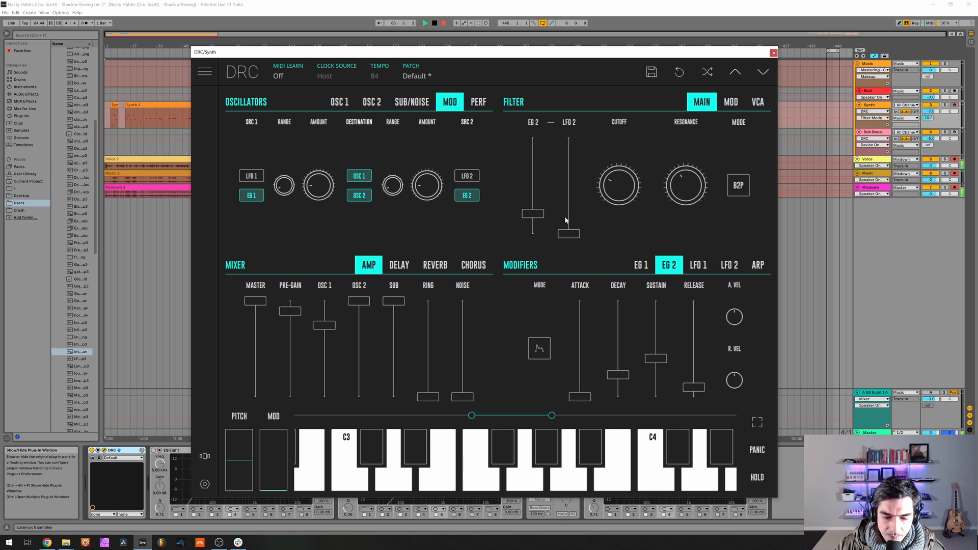
Step: Set the filter's LFO 2 amount to about 0.24, and give LFO 2 the F S&H waveform with a faster rate
mouse_move(566, 220)
mouse_down()
mouse_move(566, 228)
mouse_move(573, 214)
mouse_up()
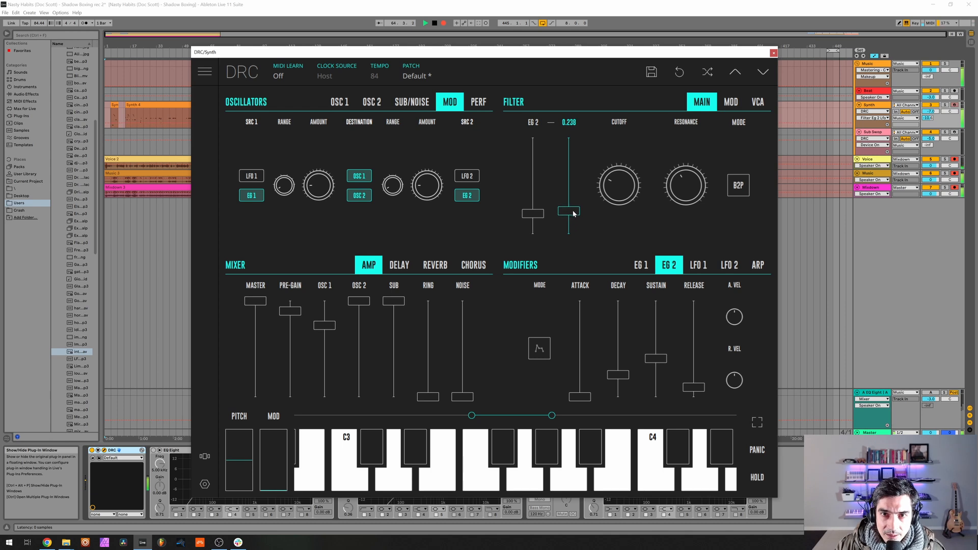
click(735, 269)
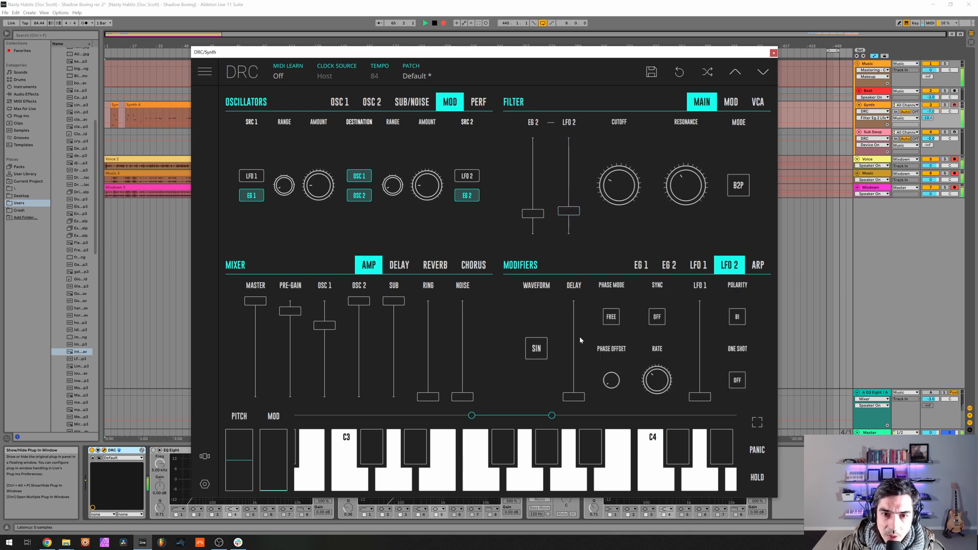
click(539, 347)
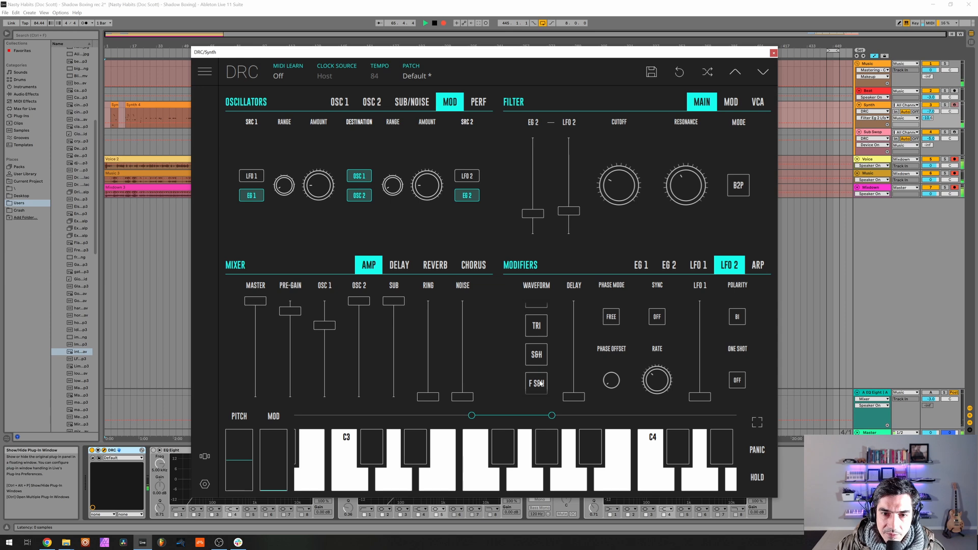
click(541, 381)
click(656, 382)
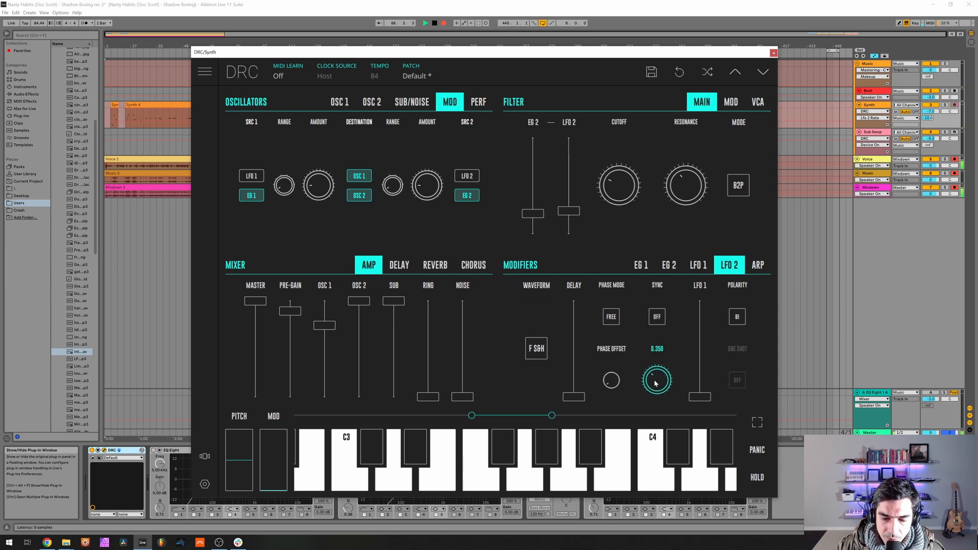
drag(655, 383, 646, 351)
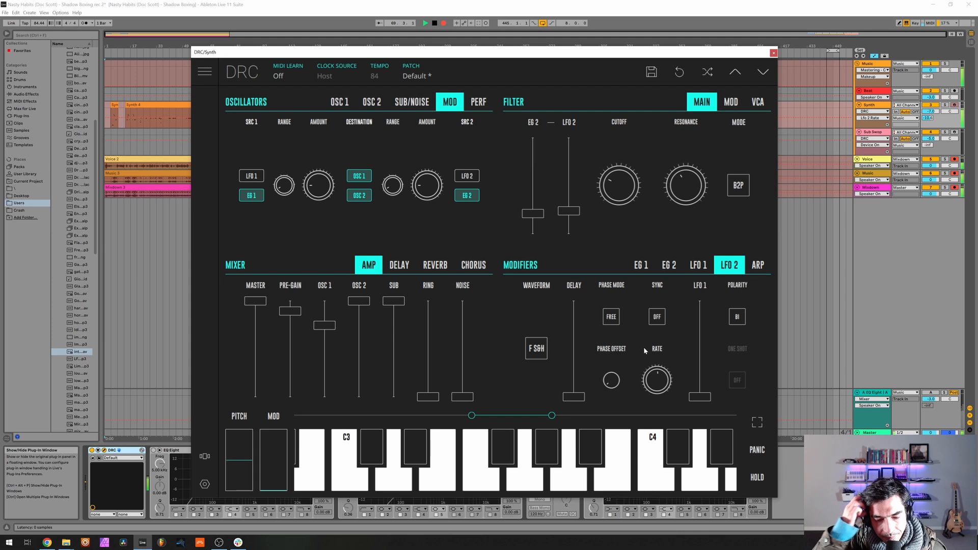
Step: Raise the filter's KBD modulation to maximum, and set EG 1's attack to 0.029 with decay and sustain at maximum
click(732, 102)
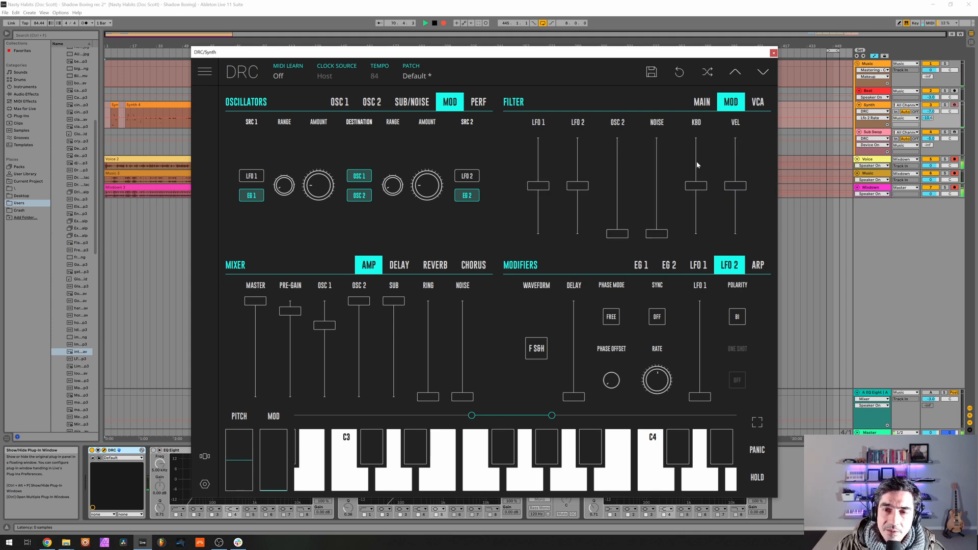
drag(695, 161, 695, 134)
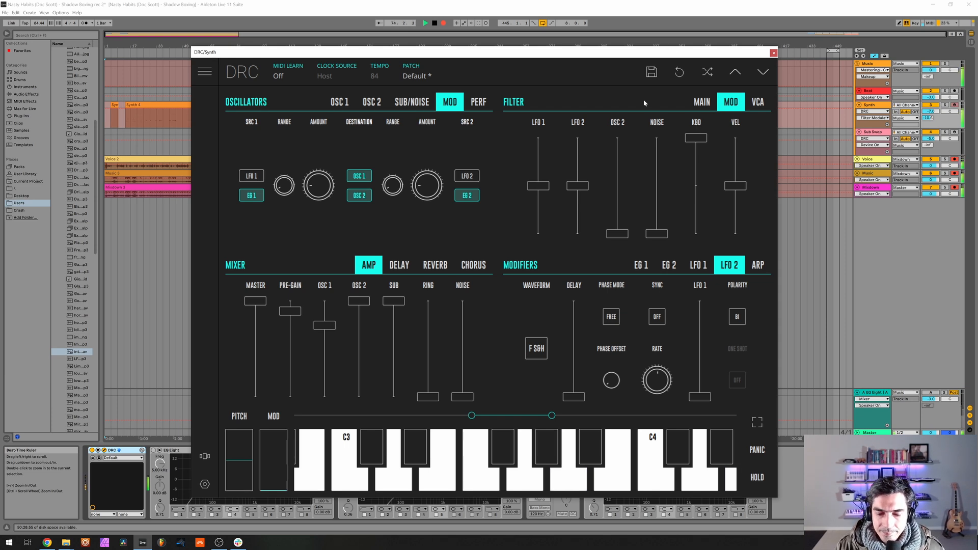
click(640, 266)
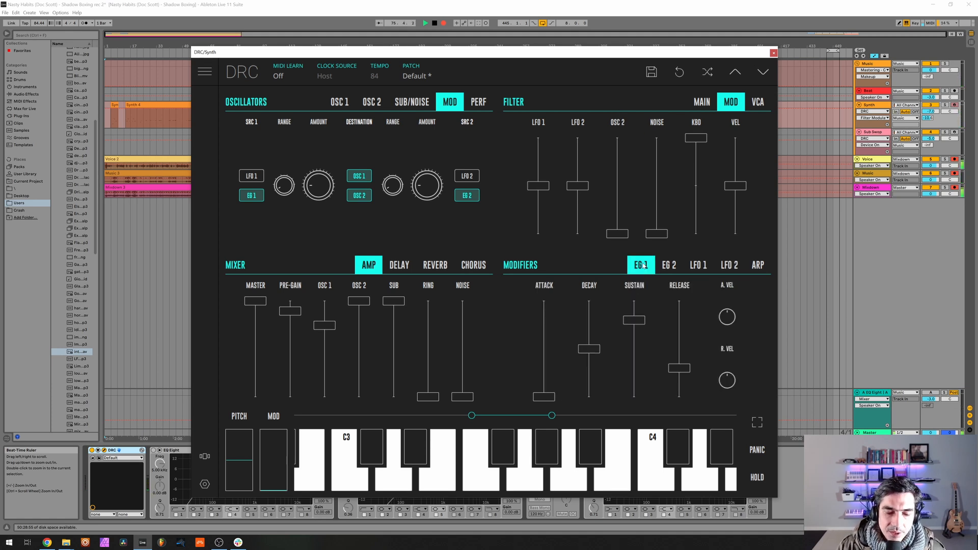
click(544, 397)
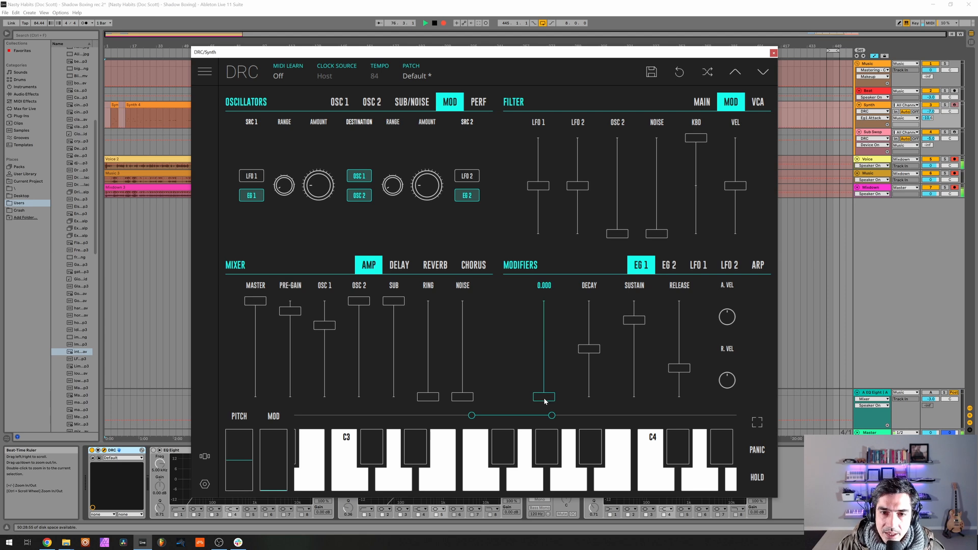
drag(548, 396, 550, 395)
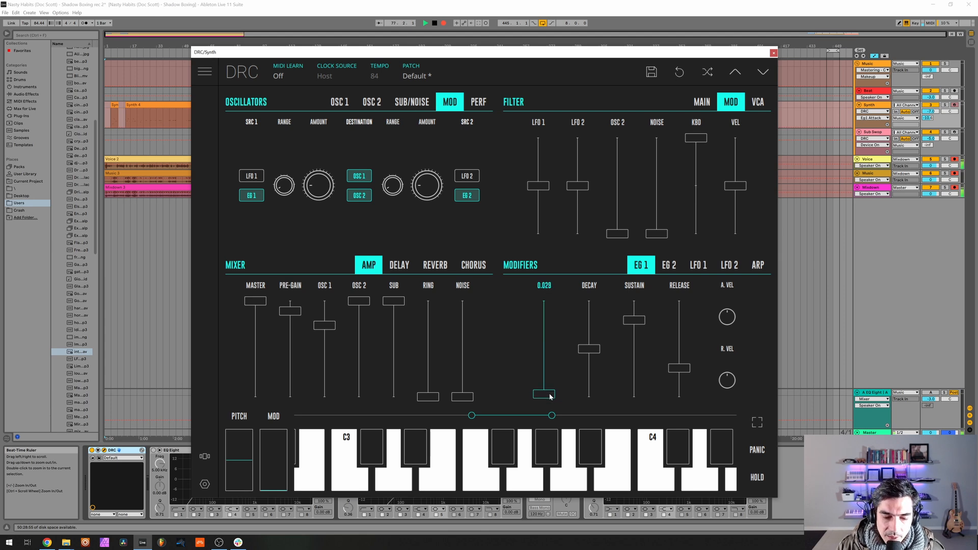
drag(590, 353, 632, 253)
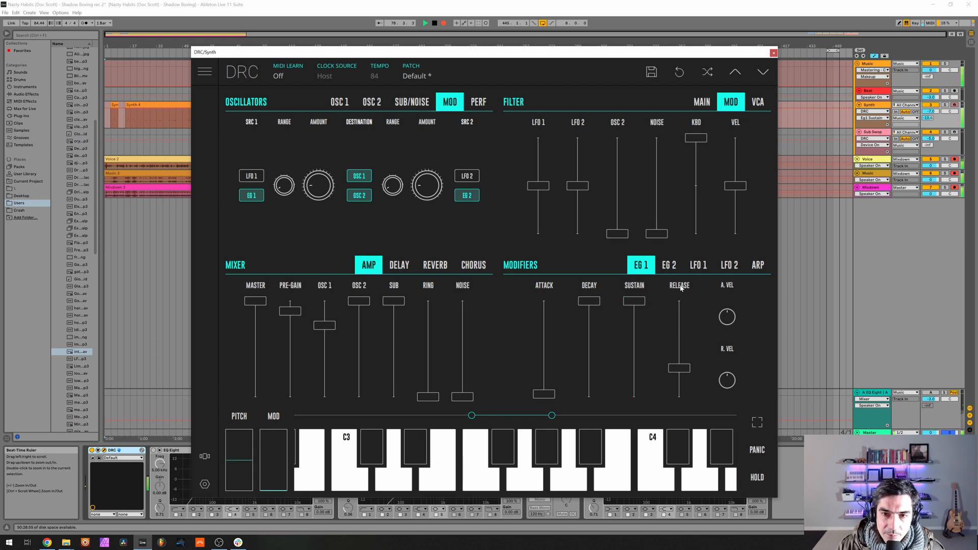
Step: Set EG 2's decay to maximum and raise its sustain to slightly above the middle
click(668, 265)
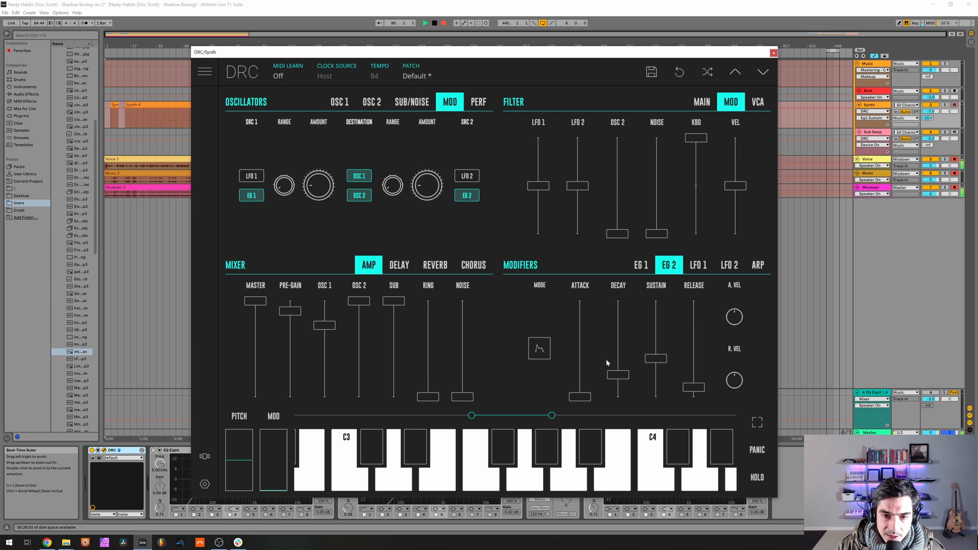
drag(618, 375, 626, 263)
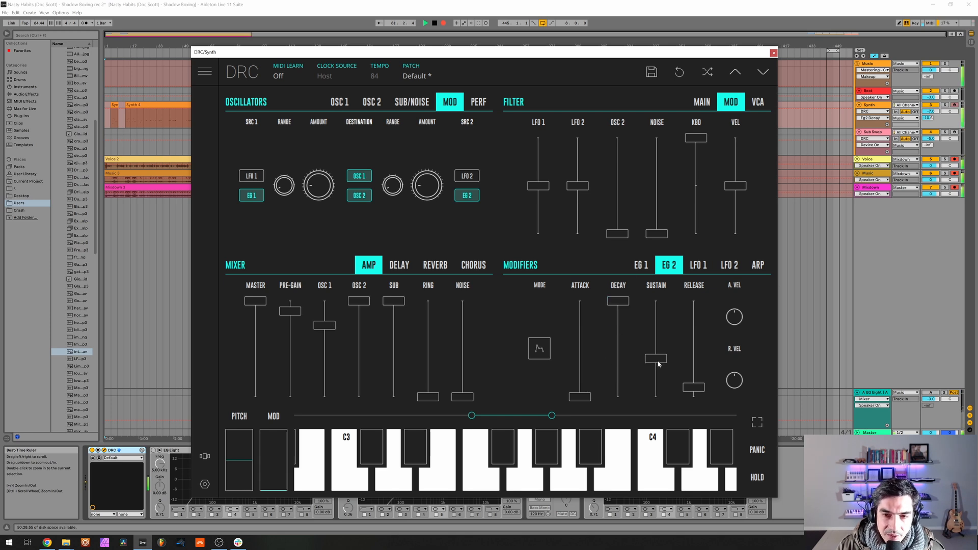
drag(657, 364, 669, 342)
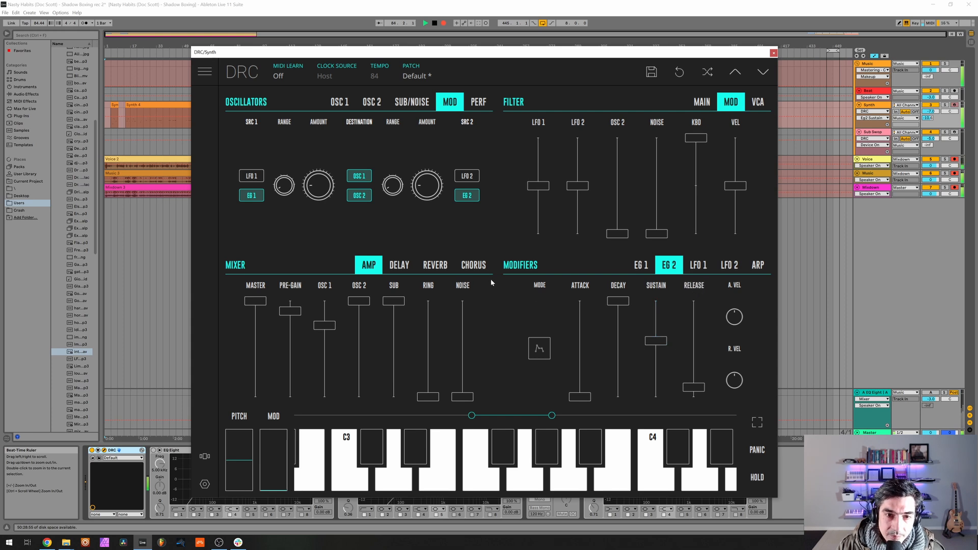
Step: Set the reverb amount just above the middle, decay to about four fifths, and damping and modulation slightly below the middle, and close the synth window
click(436, 265)
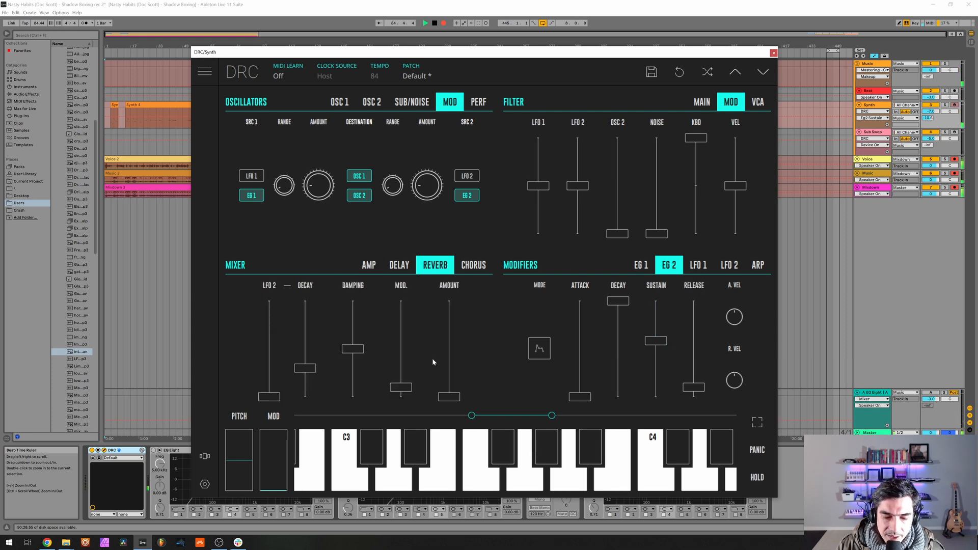
drag(448, 353, 459, 347)
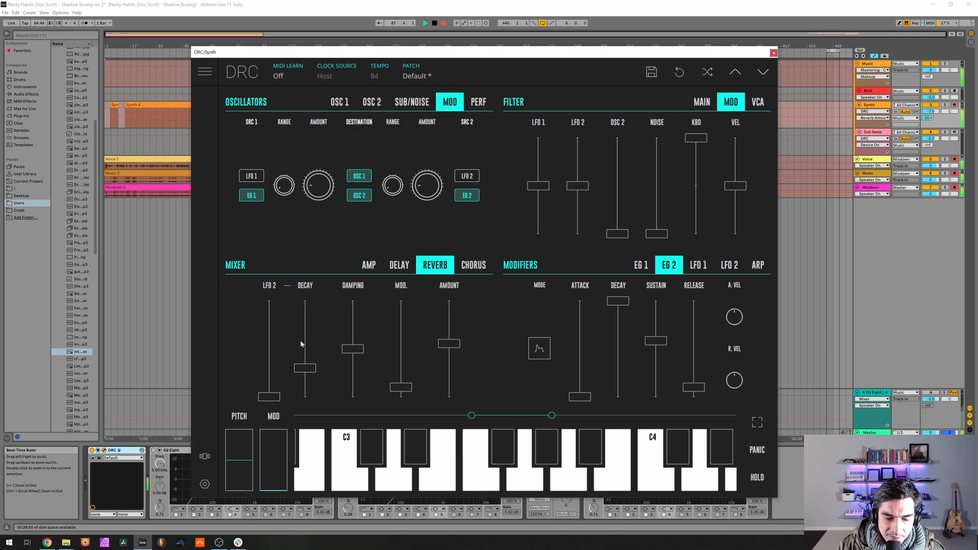
drag(301, 340, 314, 322)
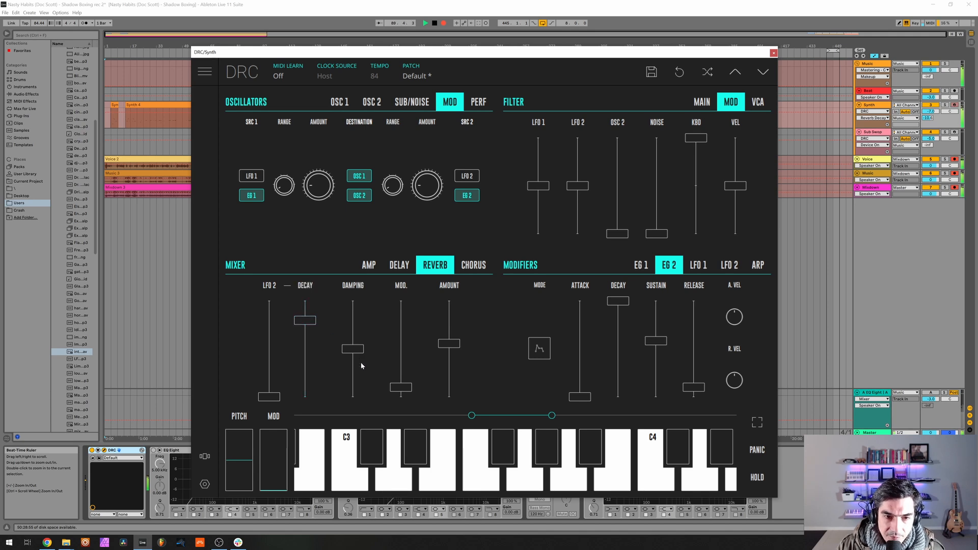
drag(355, 359, 355, 363)
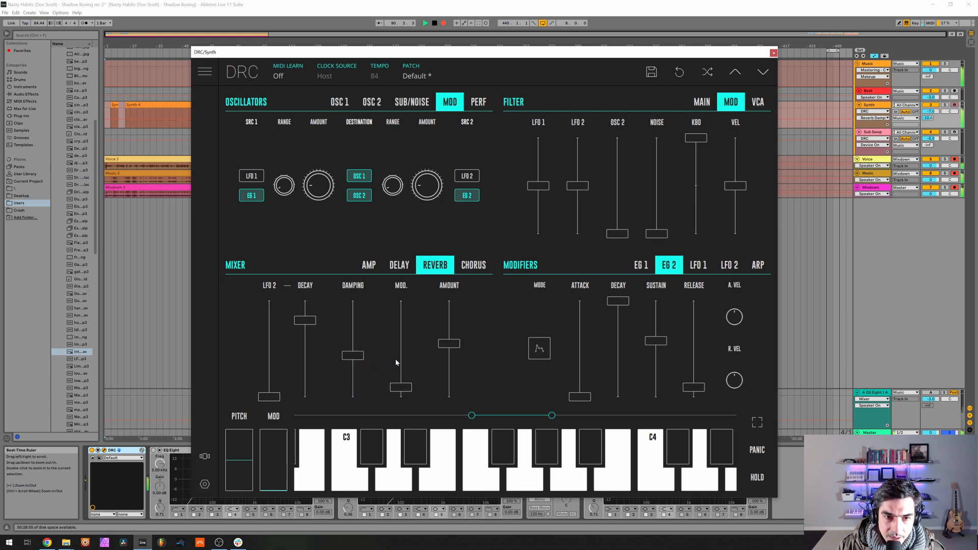
click(401, 357)
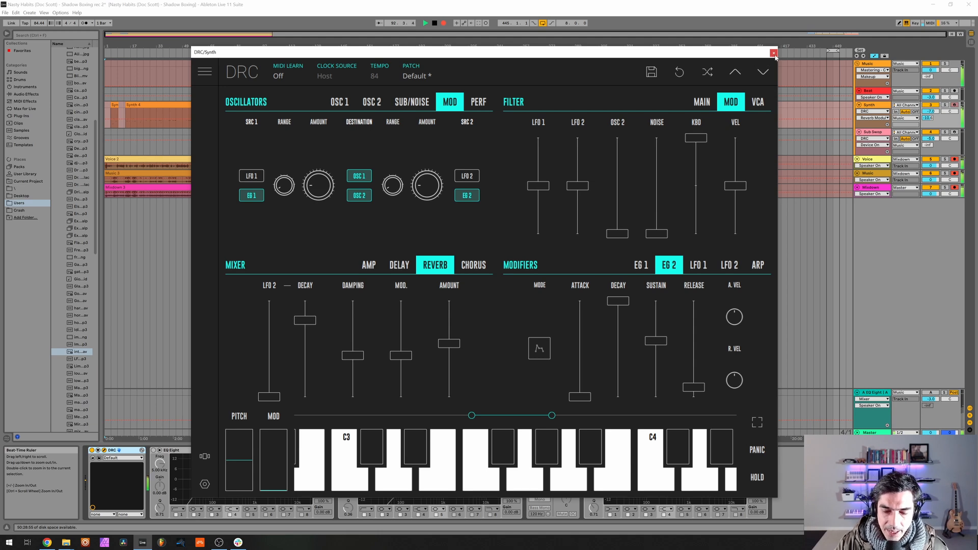
click(773, 53)
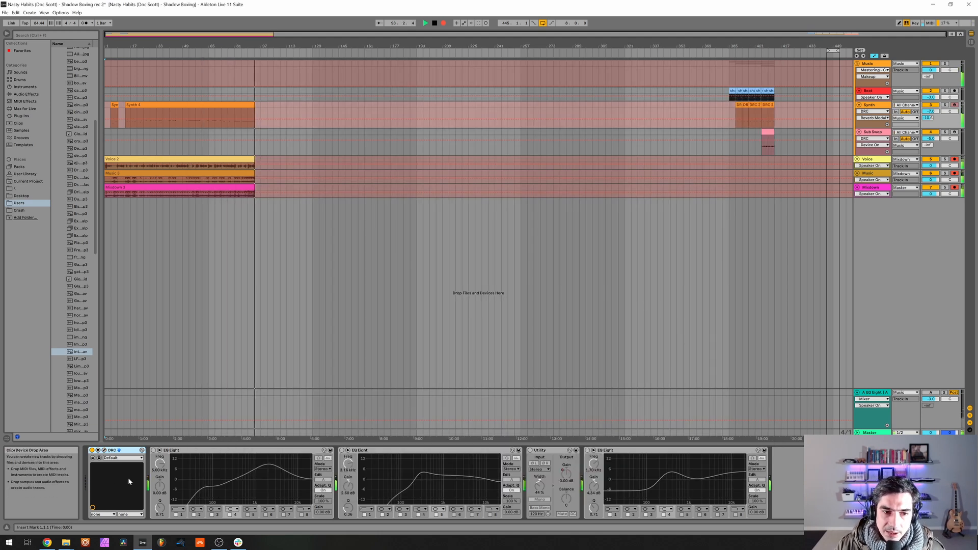
Step: Enable the first EQ Eight after the synth and select its four bands one at a time to examine their settings
click(153, 450)
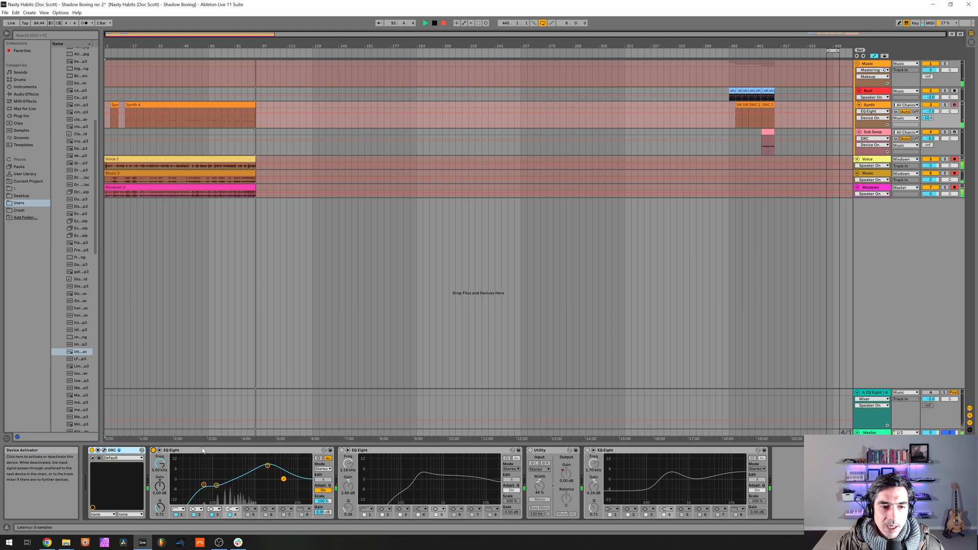
click(204, 485)
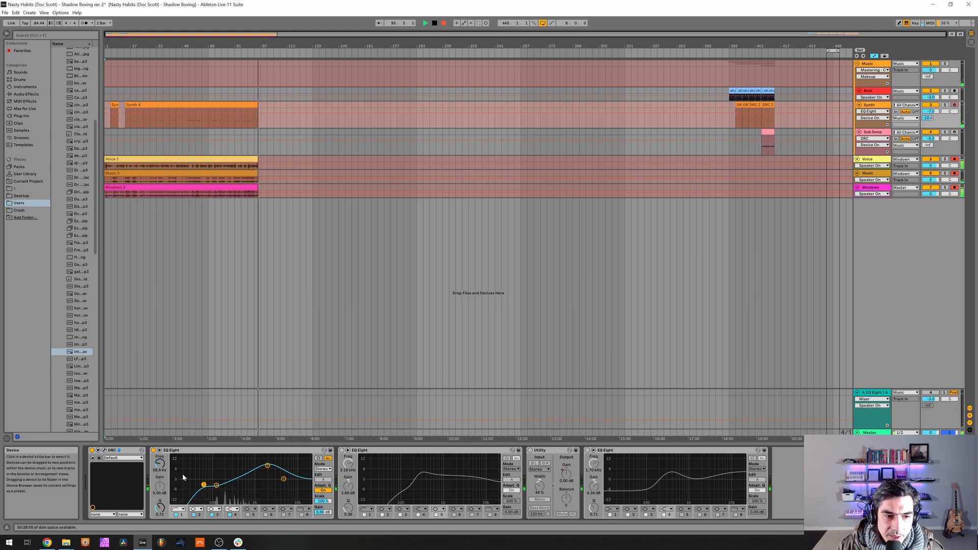
click(217, 485)
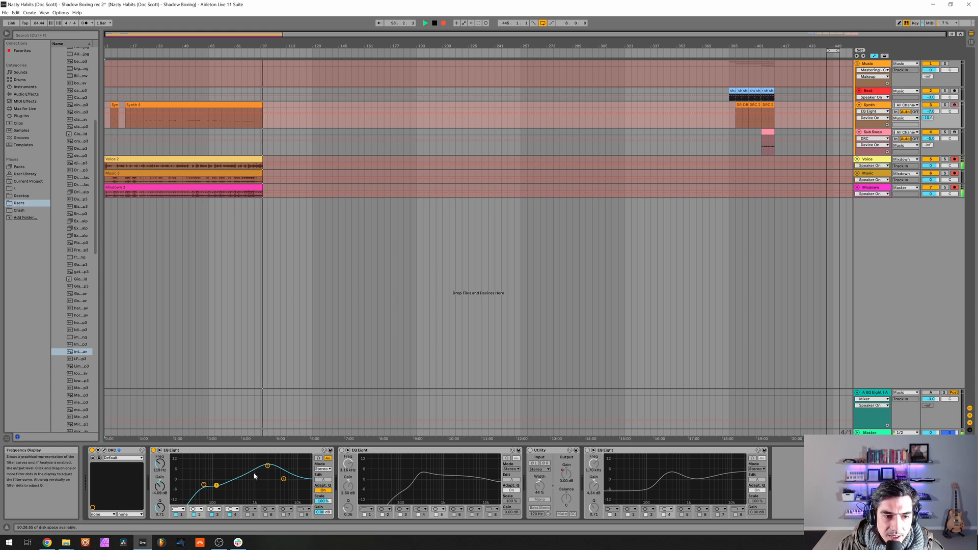
click(269, 467)
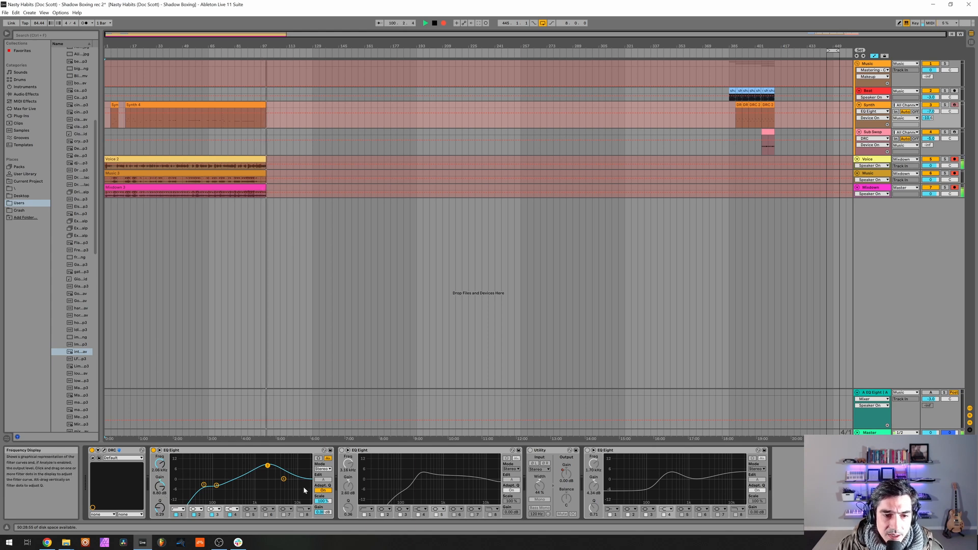
click(284, 479)
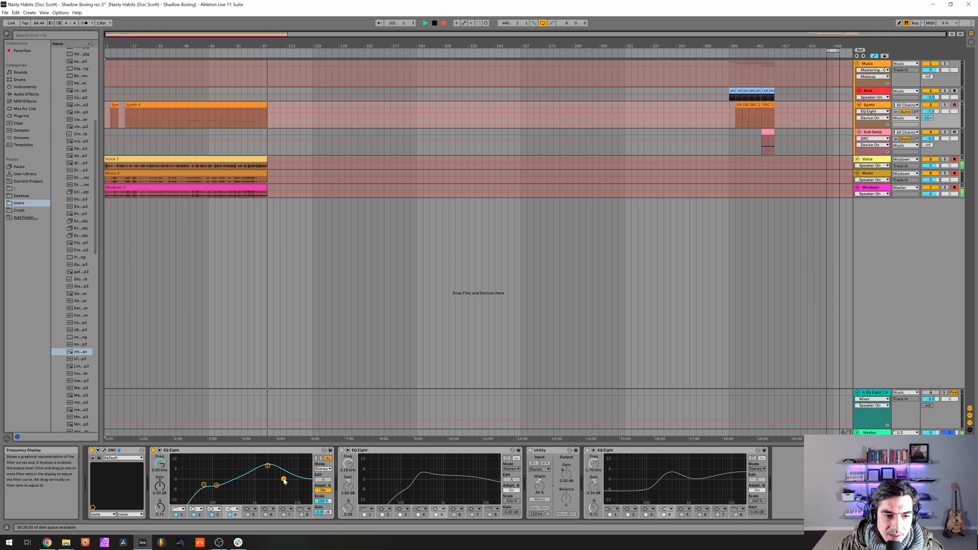
Step: Enable the second EQ Eight and select each of its five bands to examine their frequency, gain and Q
click(342, 450)
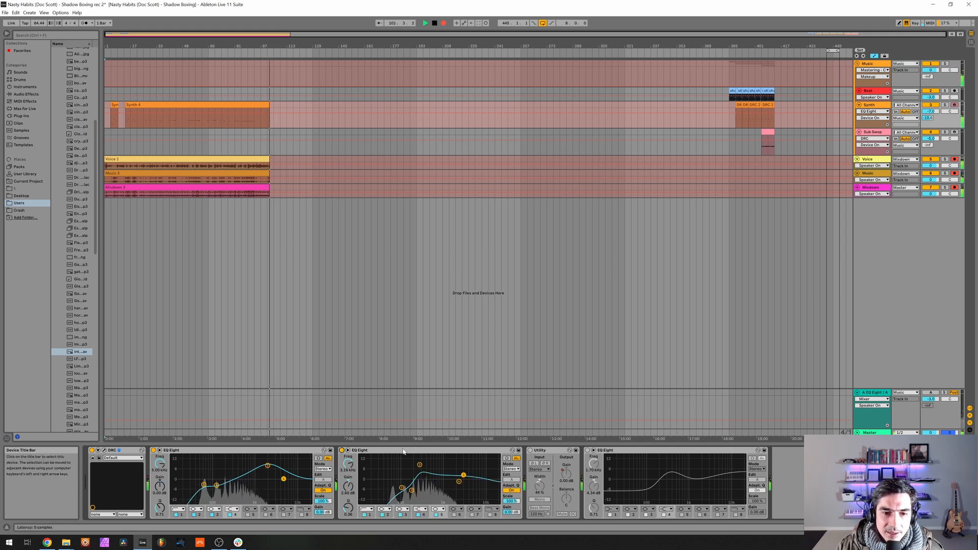
click(402, 487)
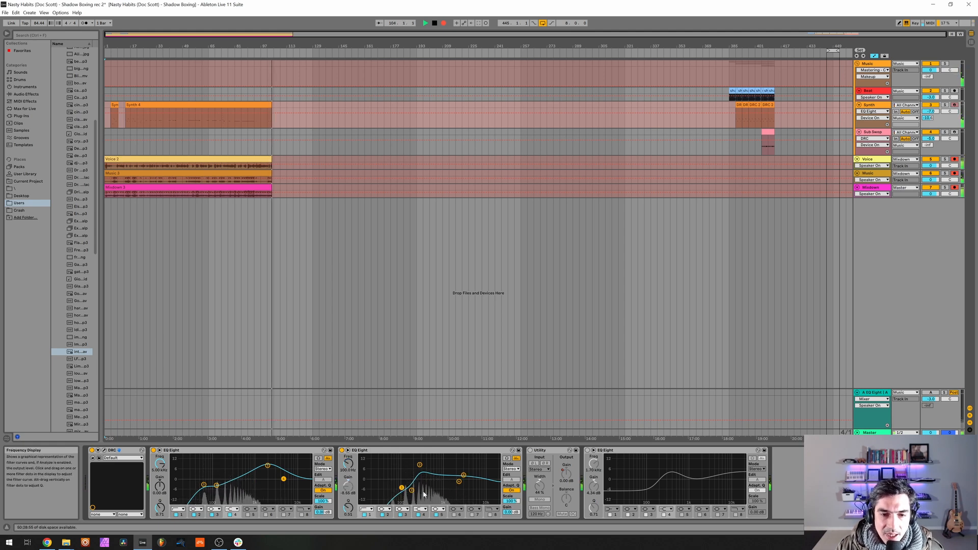
click(411, 490)
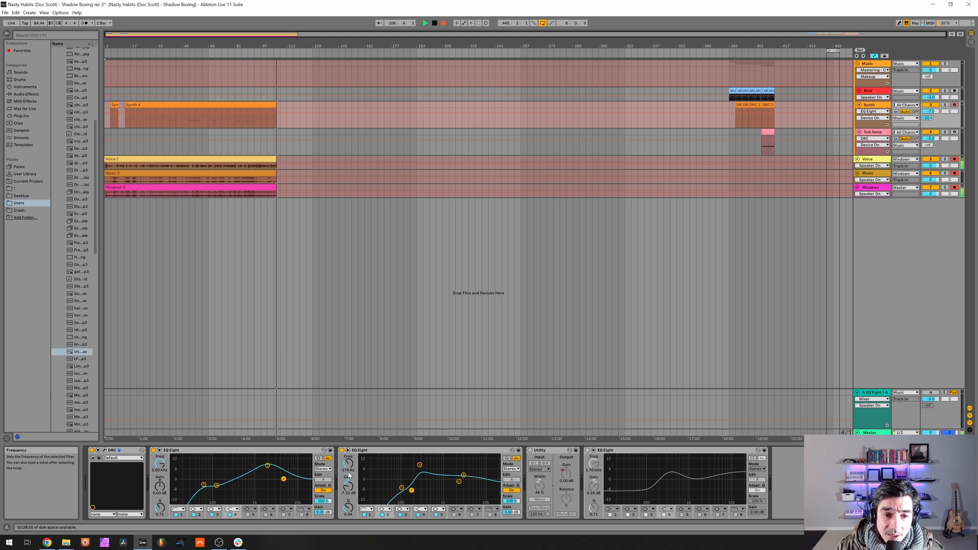
click(420, 465)
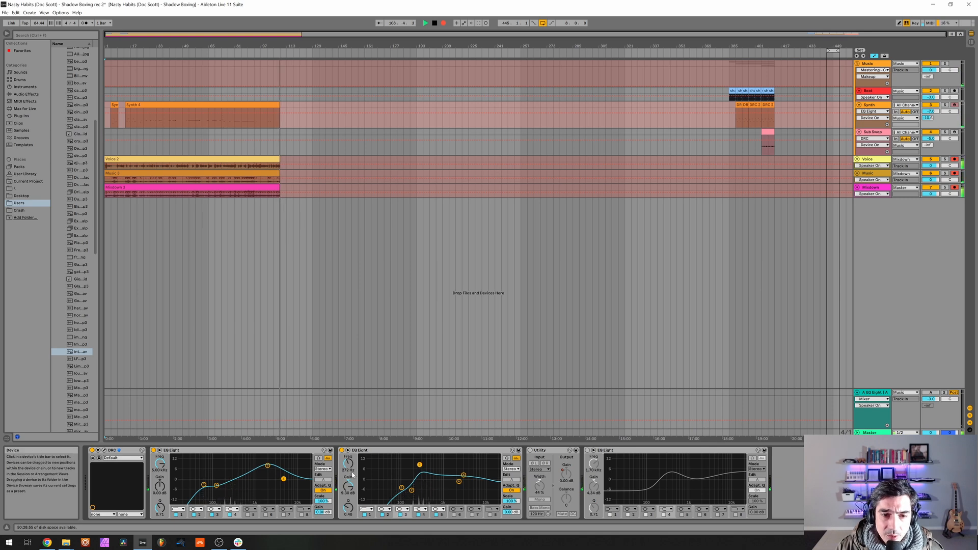
click(463, 475)
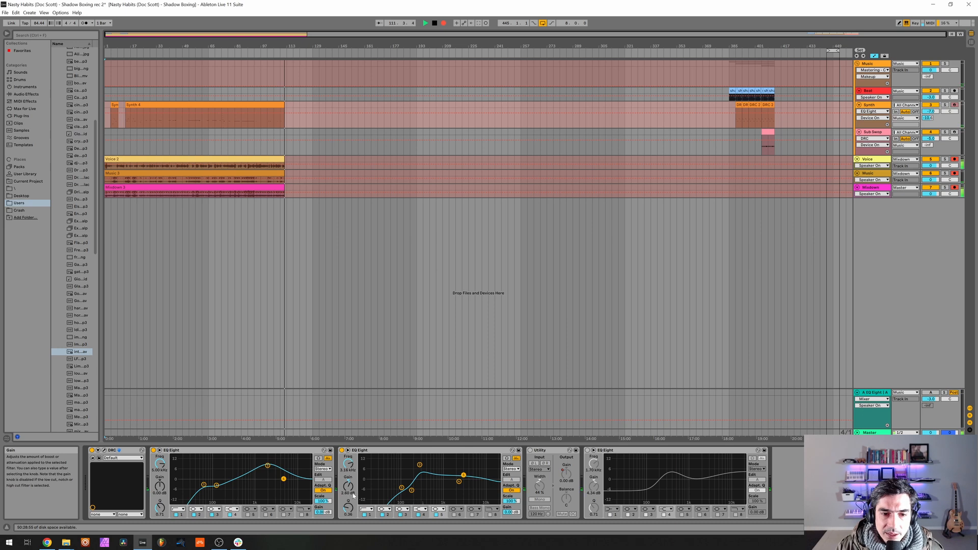
click(458, 481)
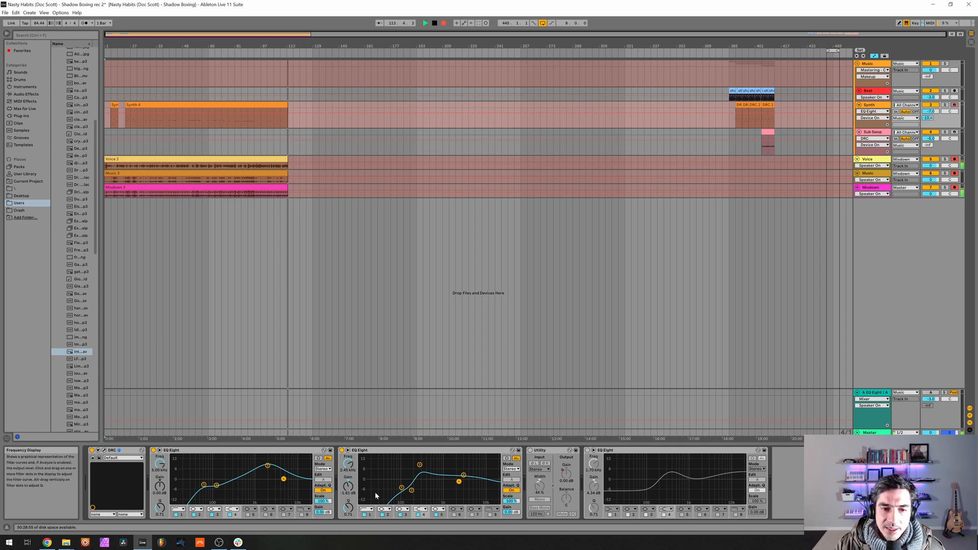
Step: Enable the Utility and the third EQ Eight, and examine each of that equalizer's four bands
click(530, 450)
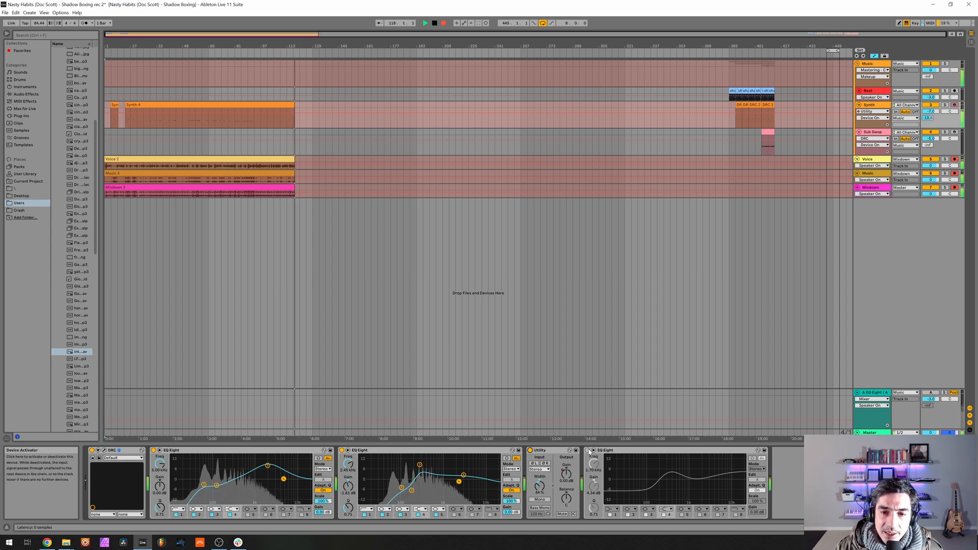
click(588, 450)
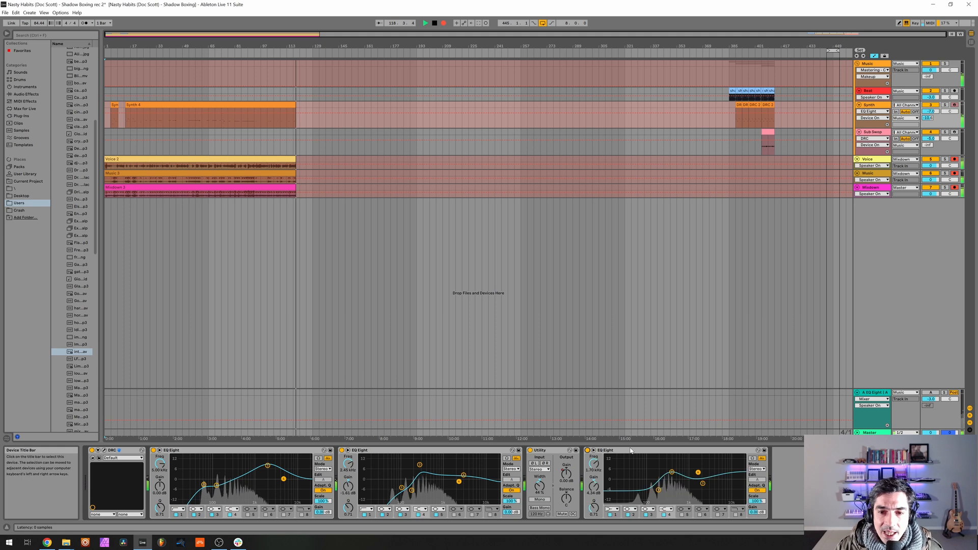
click(659, 490)
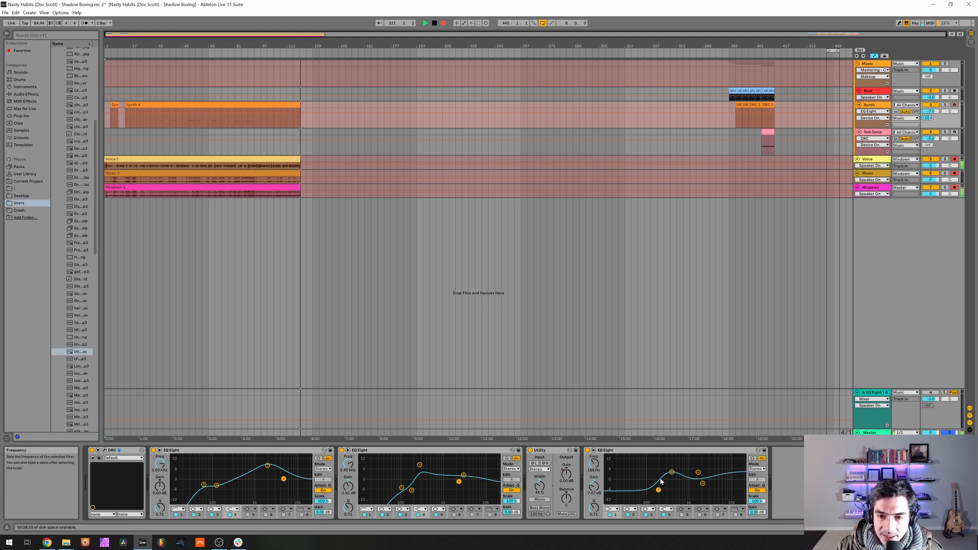
click(672, 472)
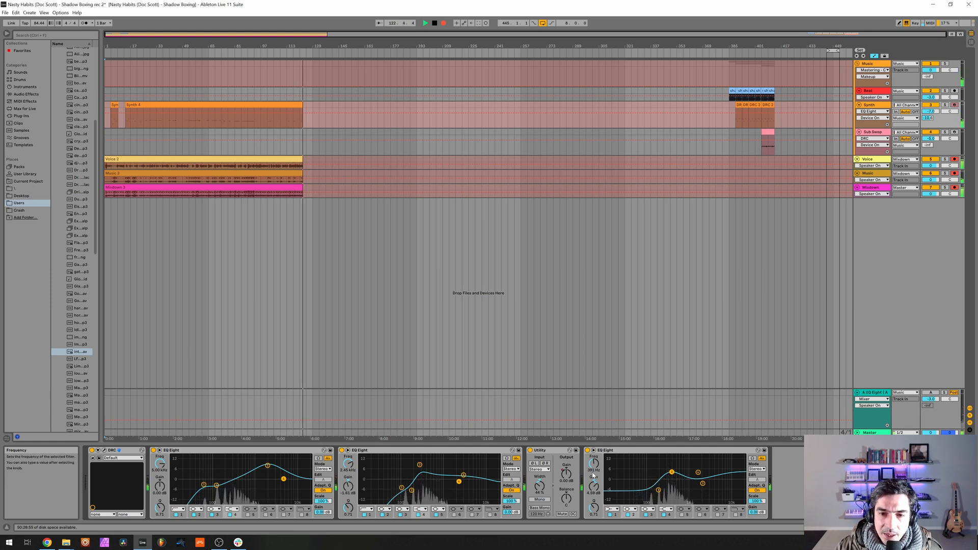
click(703, 483)
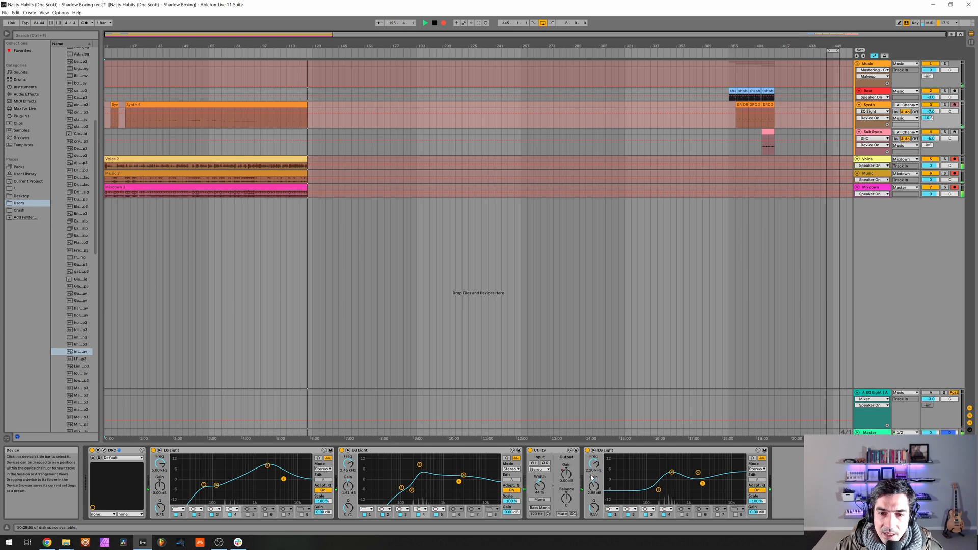
click(698, 472)
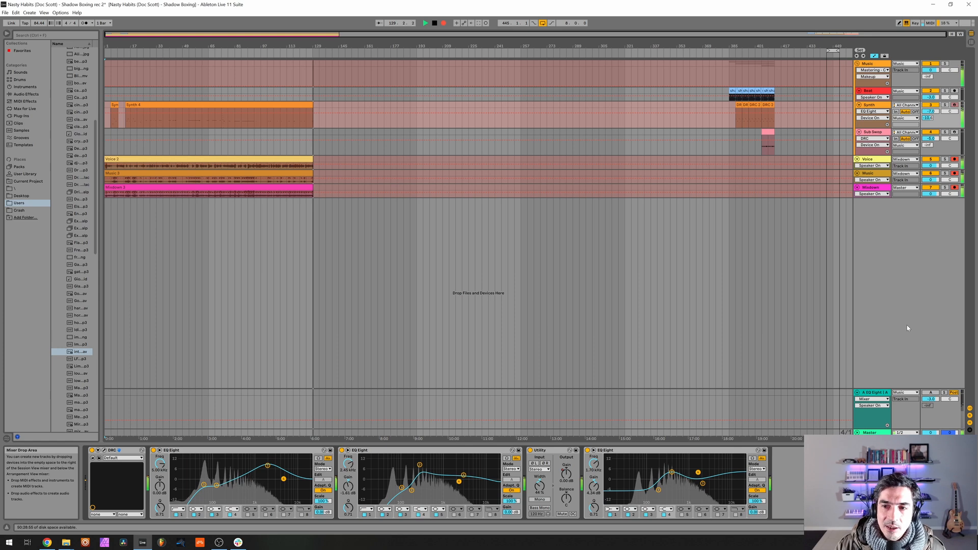
Step: On return track A, switch off the Amp, Vinyl Distortion and second EQ Eight
click(872, 413)
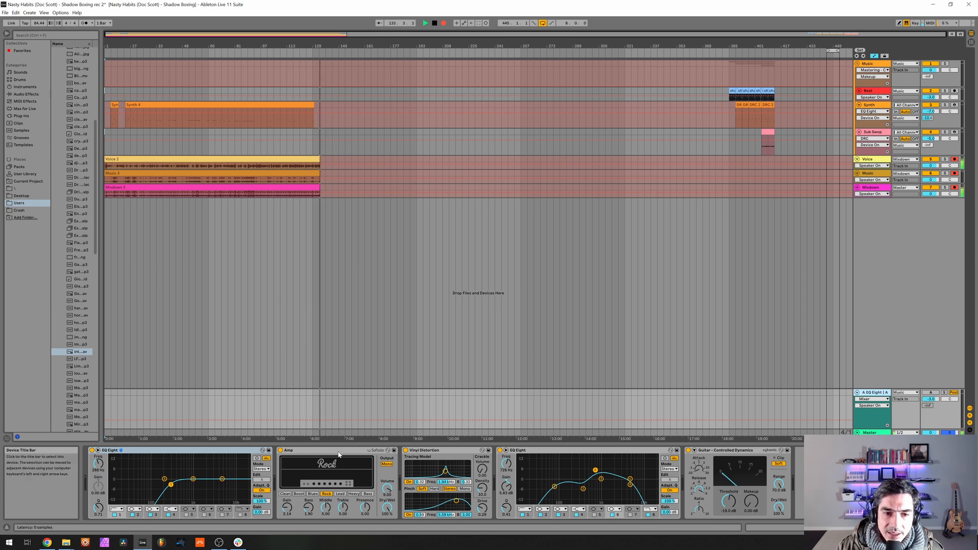
click(280, 450)
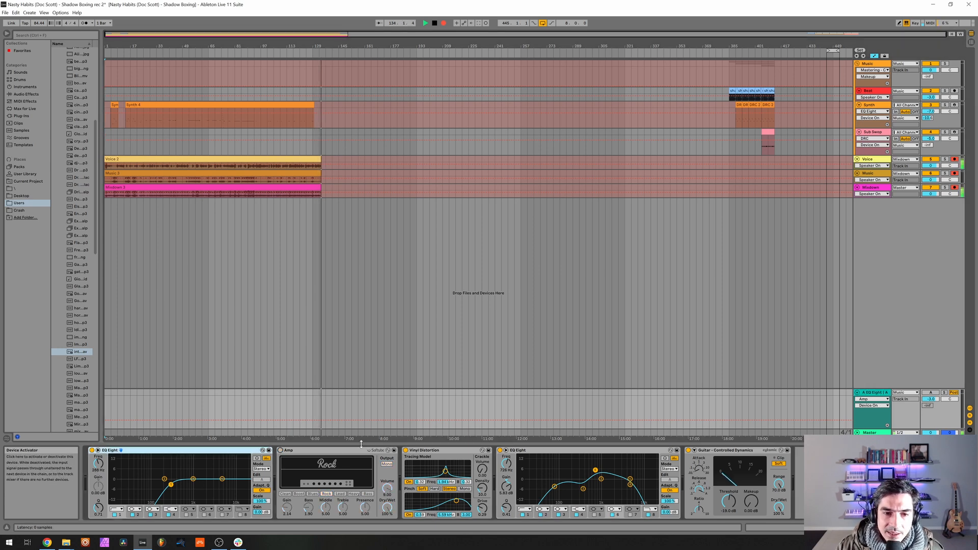
click(405, 450)
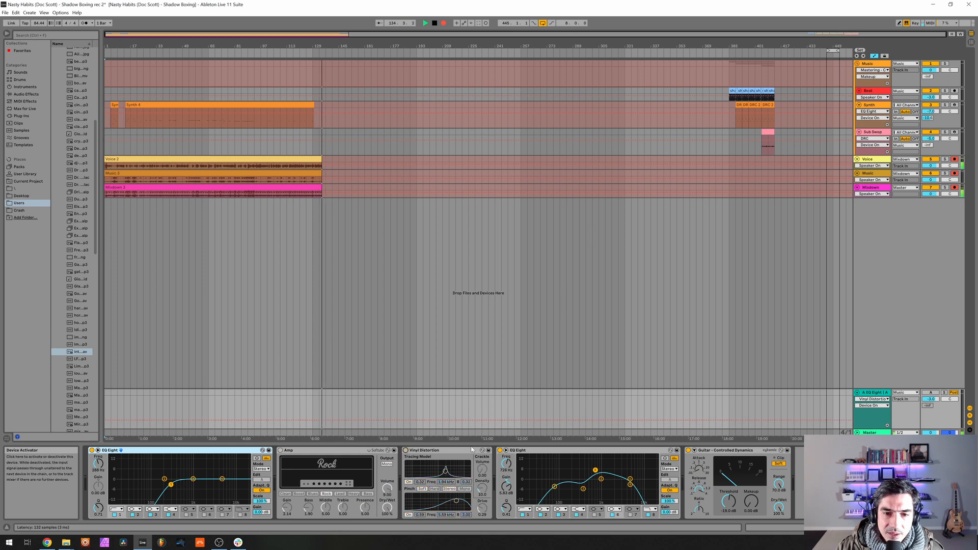
click(500, 451)
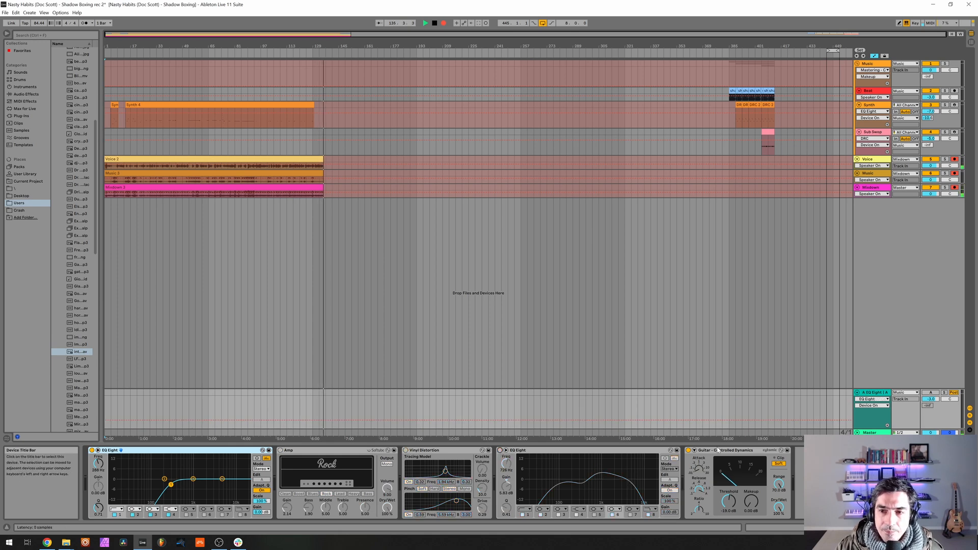
Step: Activate return track A and enable its Amp, selecting the Synth track to audition each change
click(874, 104)
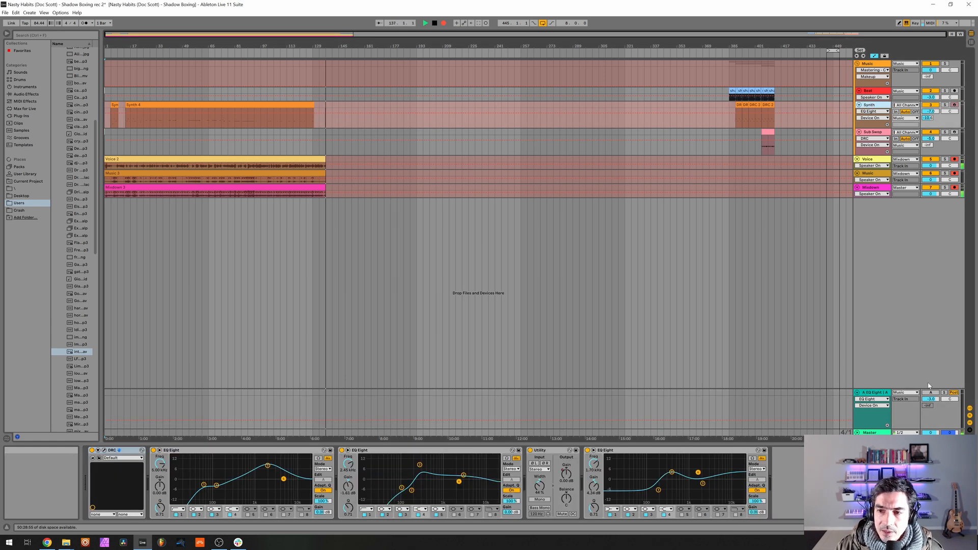
click(930, 393)
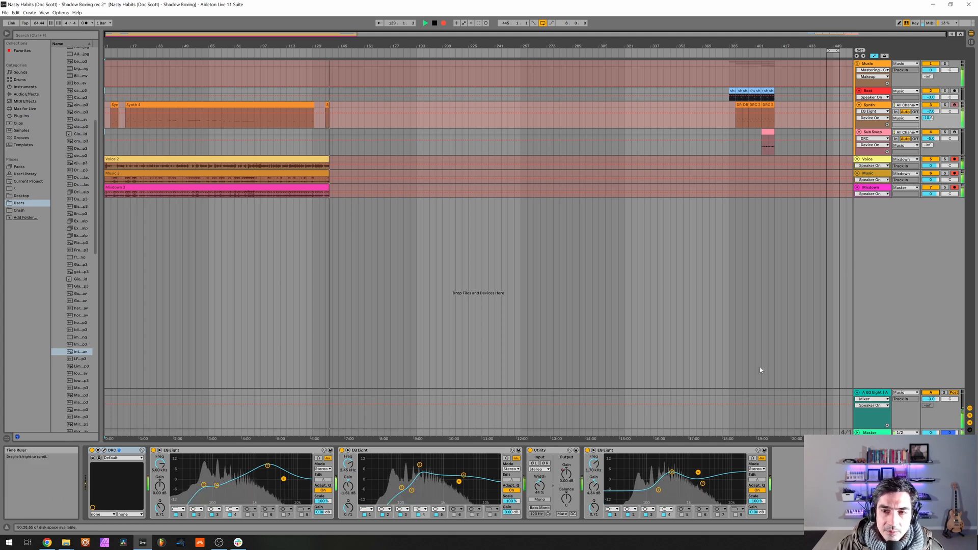
click(737, 432)
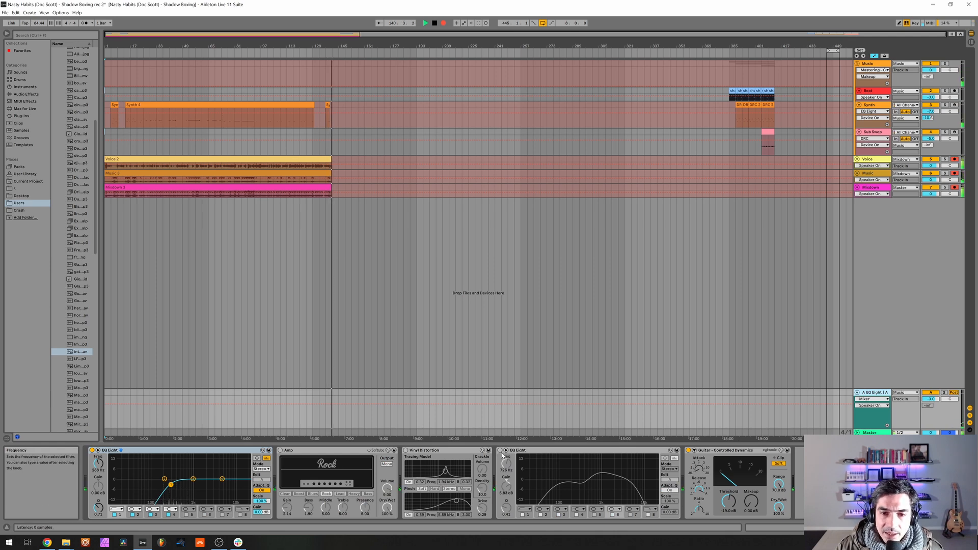
click(280, 450)
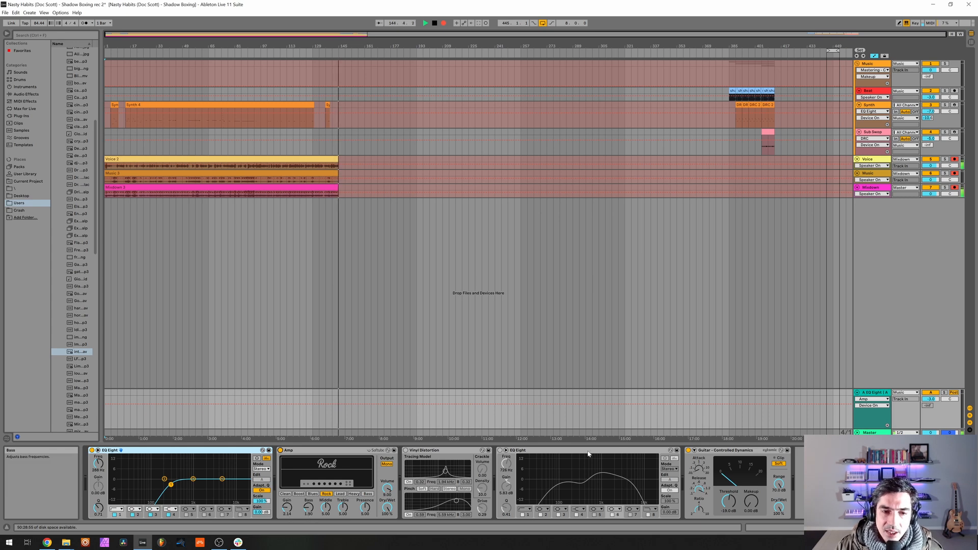
click(871, 106)
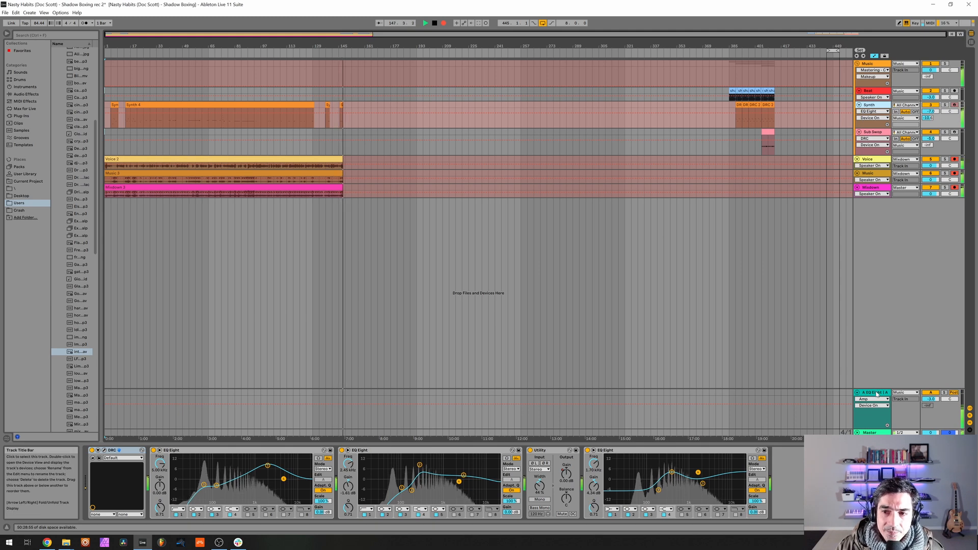
Step: Enable the Vinyl Distortion on return track A and select the Synth track to audition it
click(876, 393)
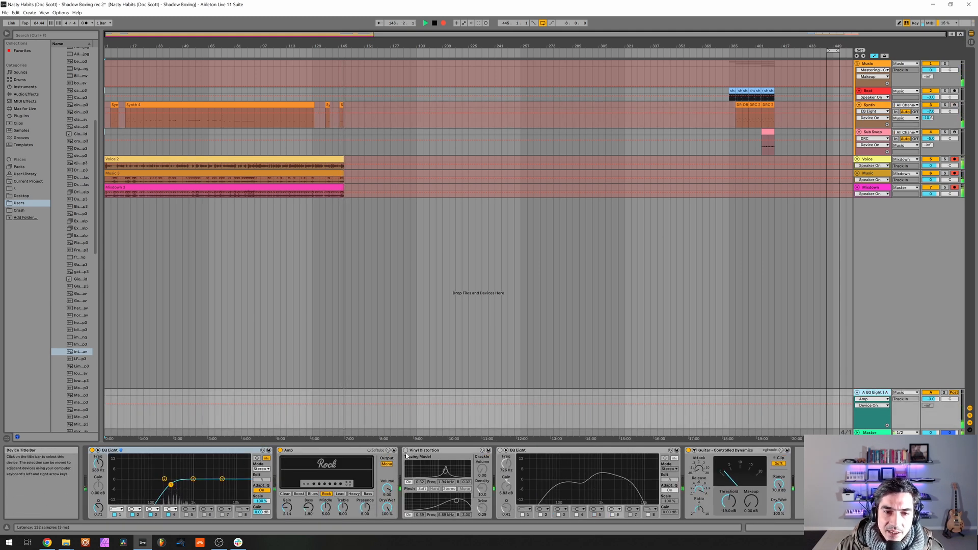
click(405, 450)
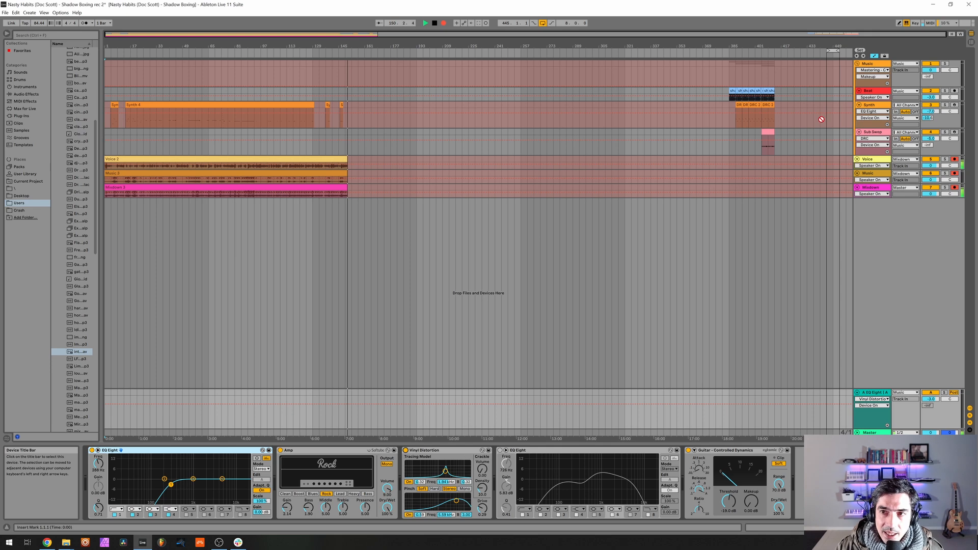
click(869, 105)
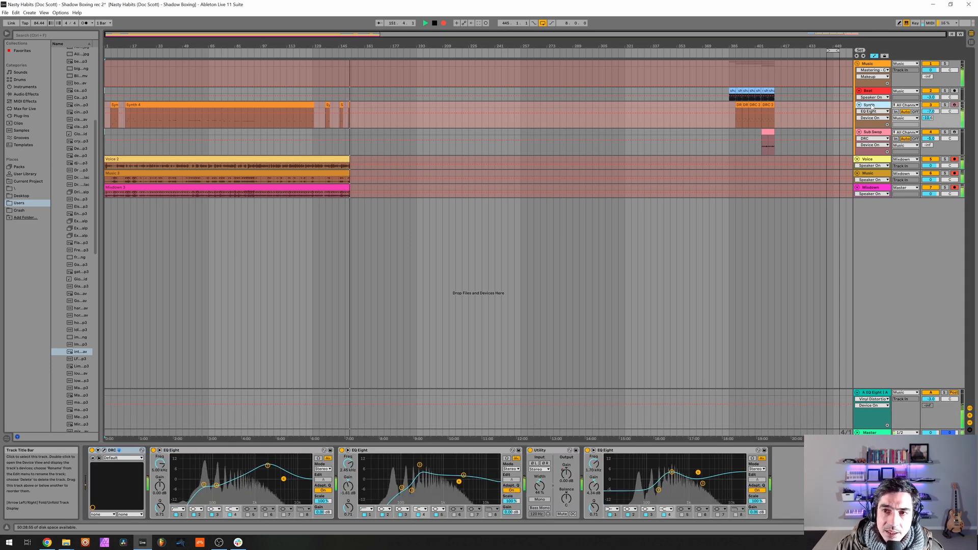
Step: Enable return track A's second EQ Eight, examine each of its six bands, and select the Synth track to audition the full effect chain
click(873, 392)
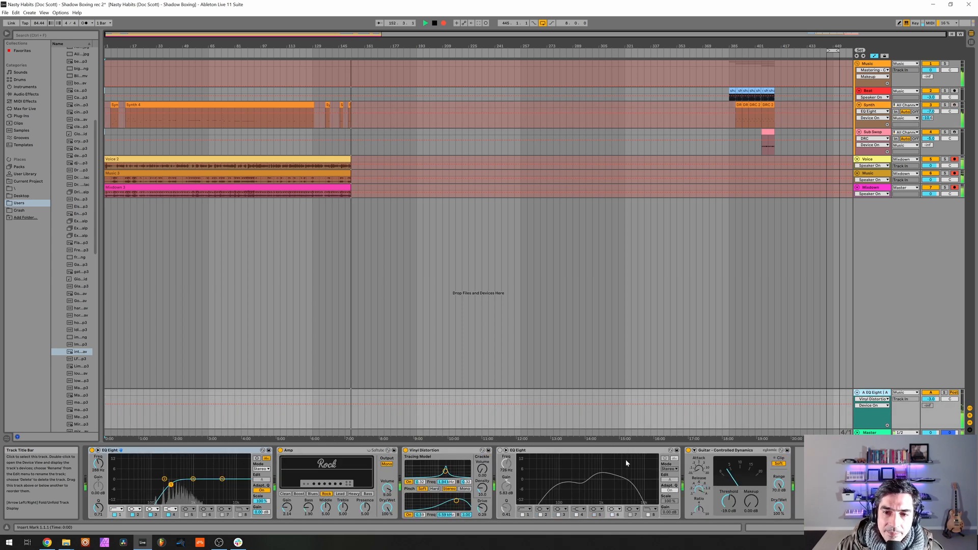
click(499, 452)
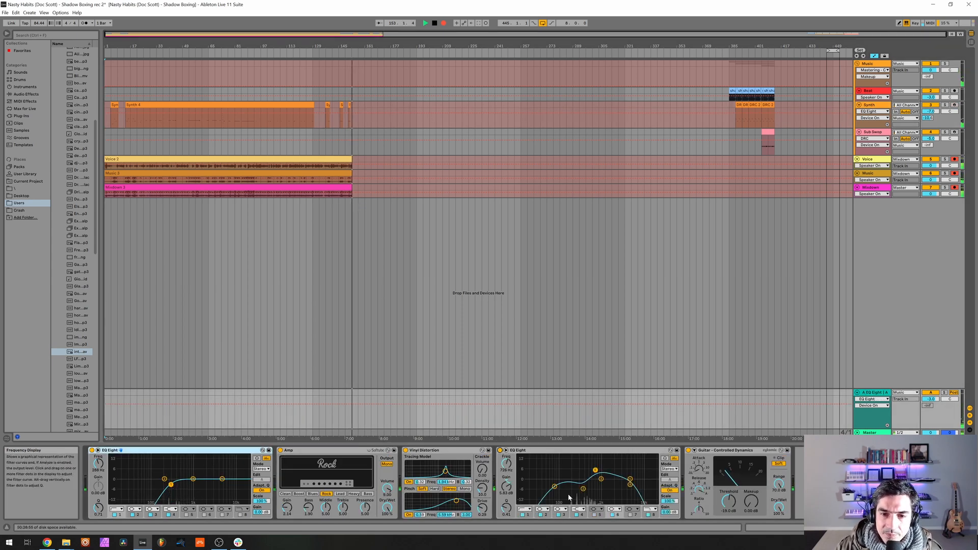
click(555, 486)
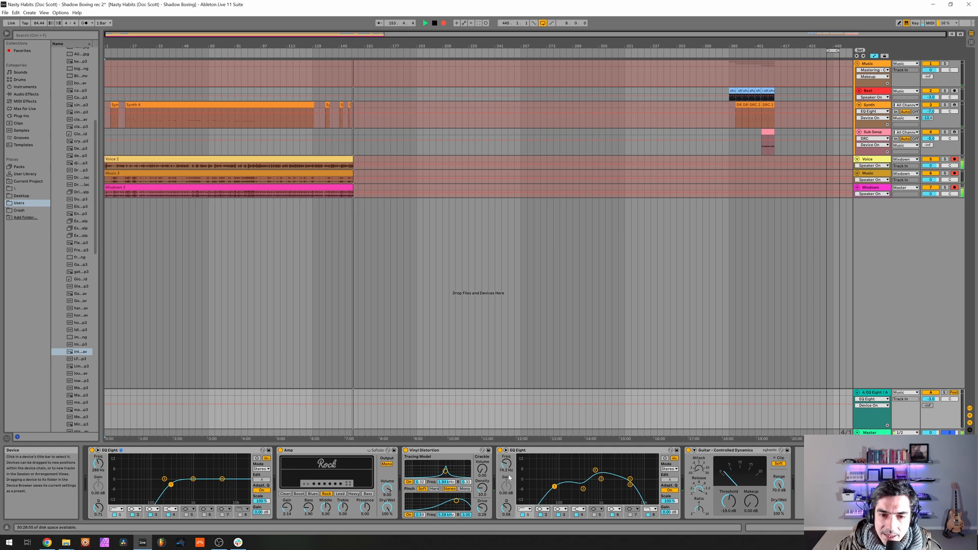
click(583, 489)
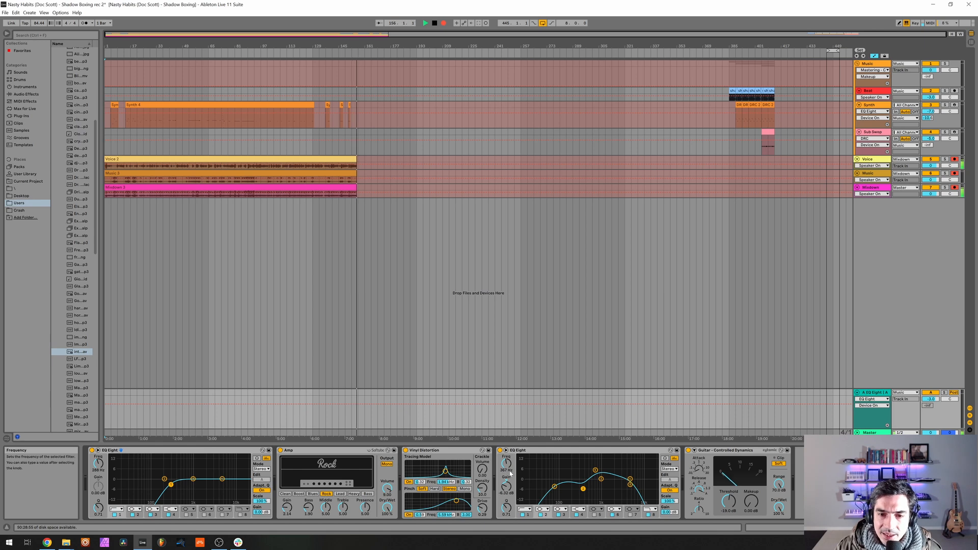
click(596, 471)
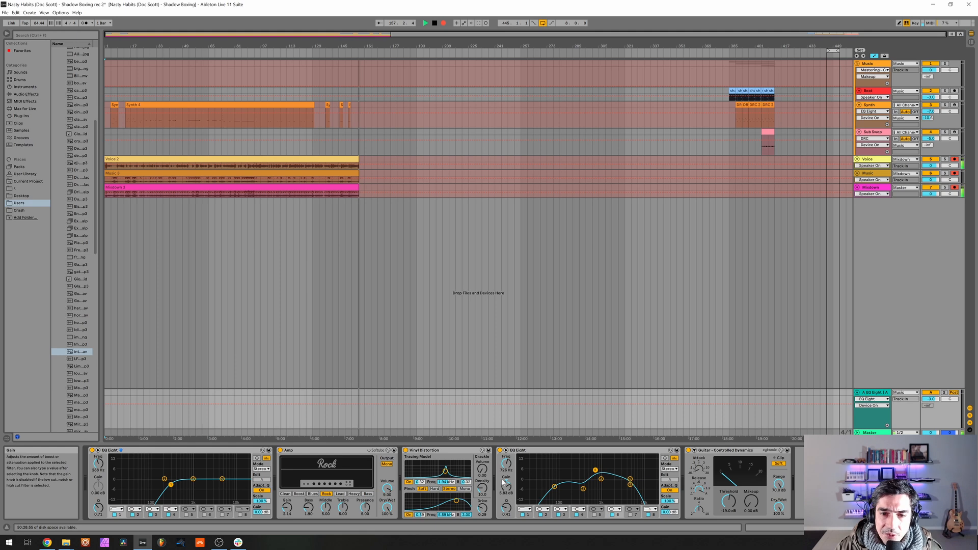
click(601, 478)
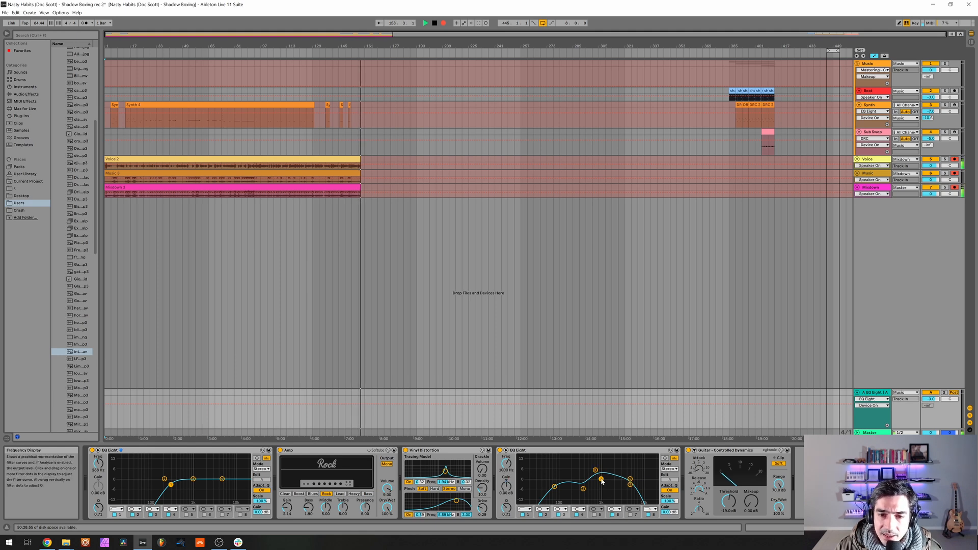
click(629, 484)
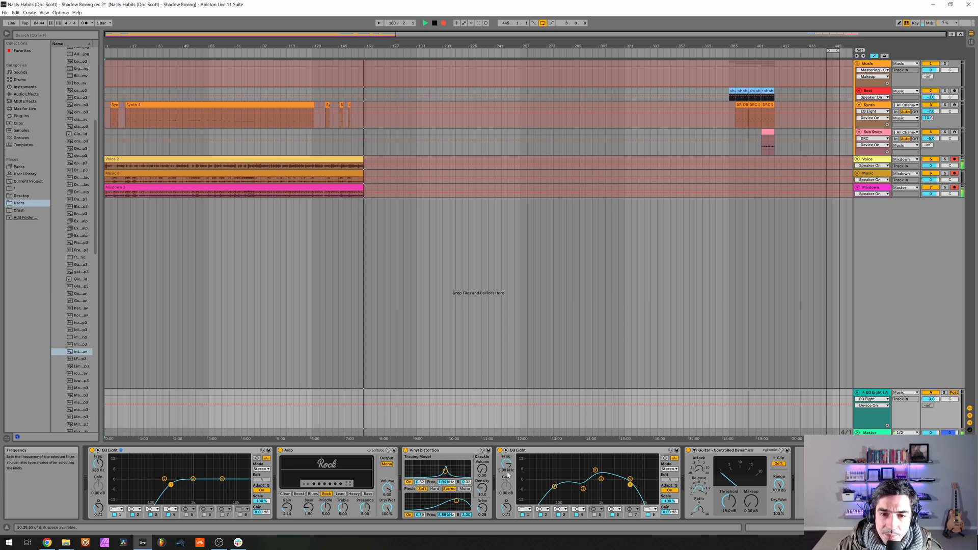
click(630, 480)
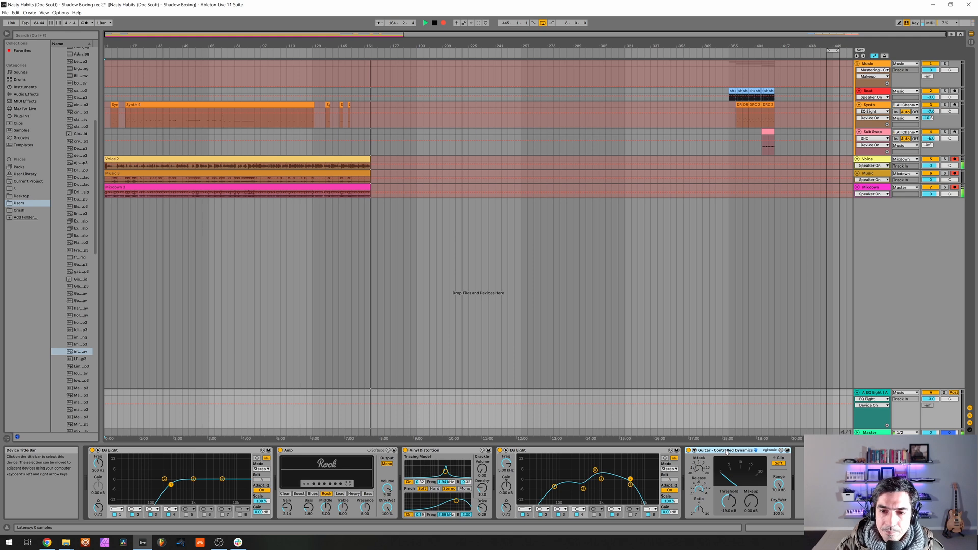
click(879, 107)
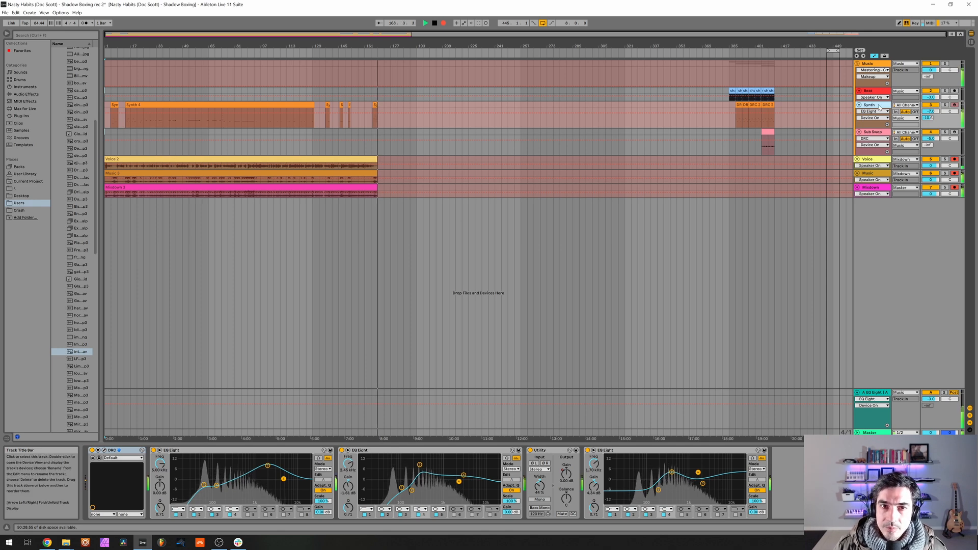
Step: Bring up the Sub Swop track's DRC synth, move its window higher and load the factory Default patch
click(873, 135)
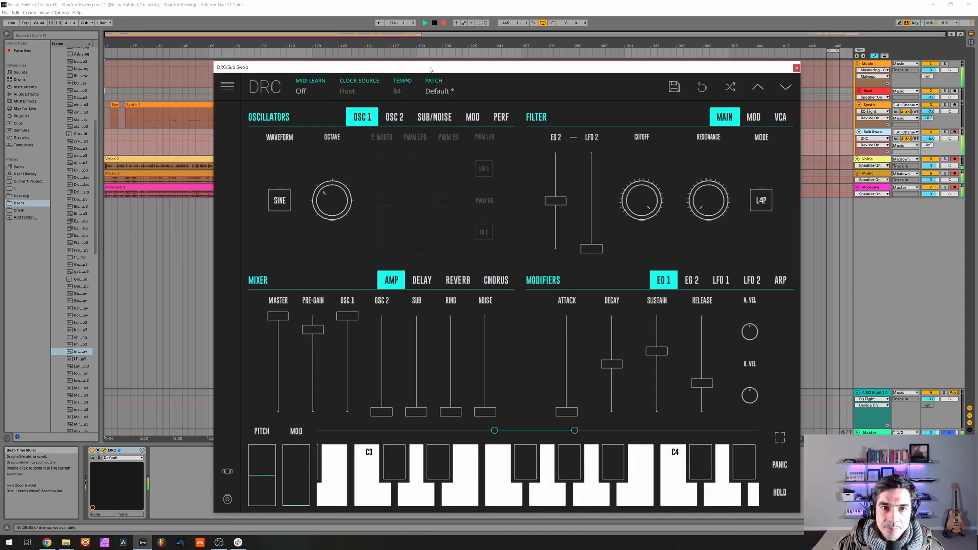
drag(430, 69, 432, 49)
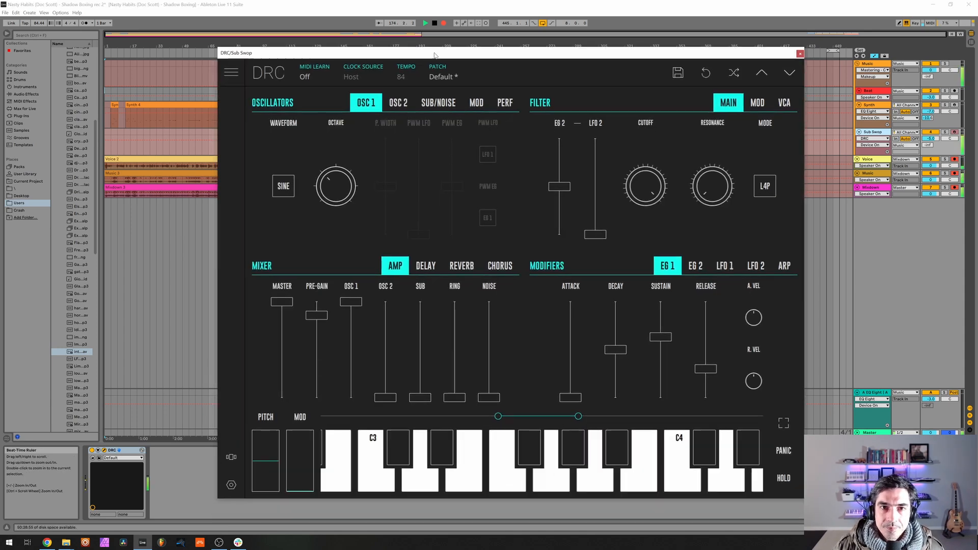
click(444, 74)
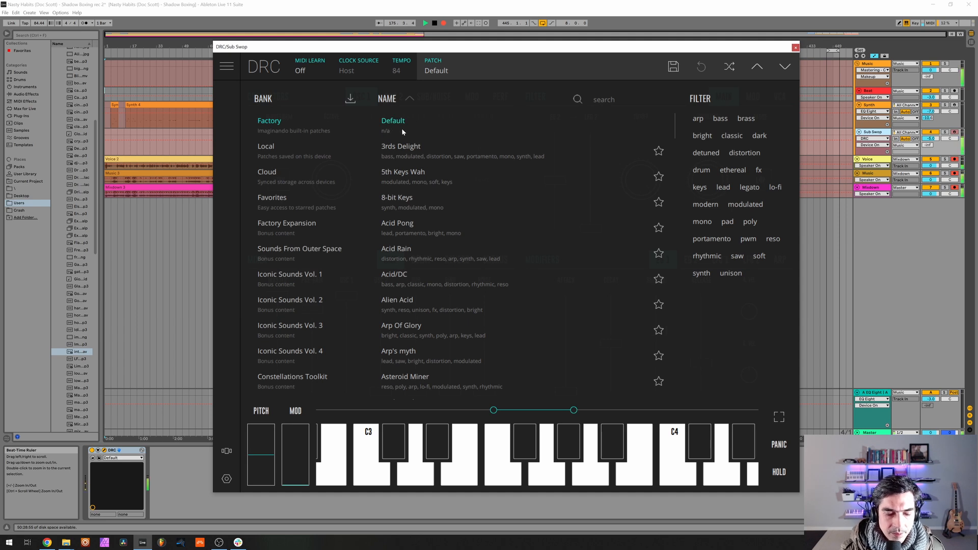
click(432, 74)
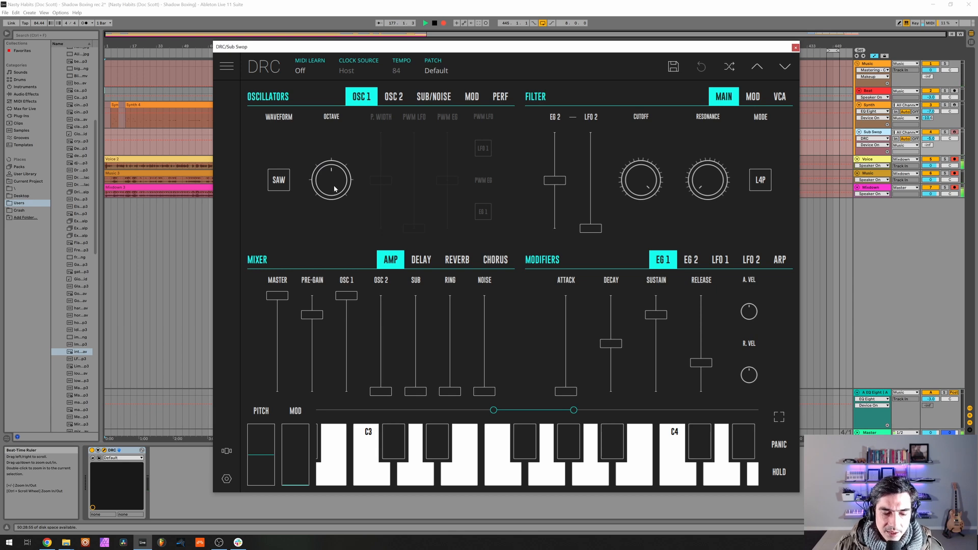
Step: Lower oscillator 1's octave on the Sub Swop synth and set its waveform to SINE
drag(332, 183, 337, 214)
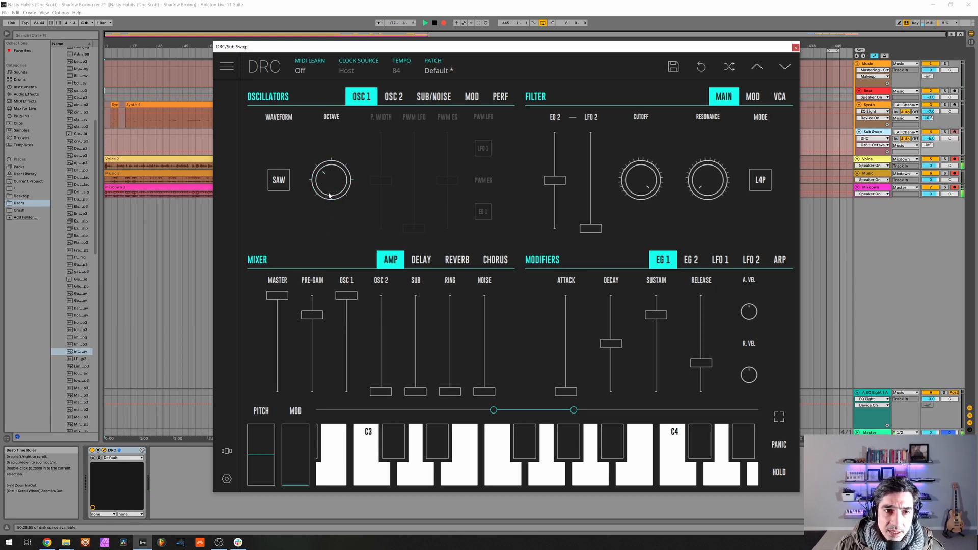
click(271, 184)
scroll(279, 199, up, 2)
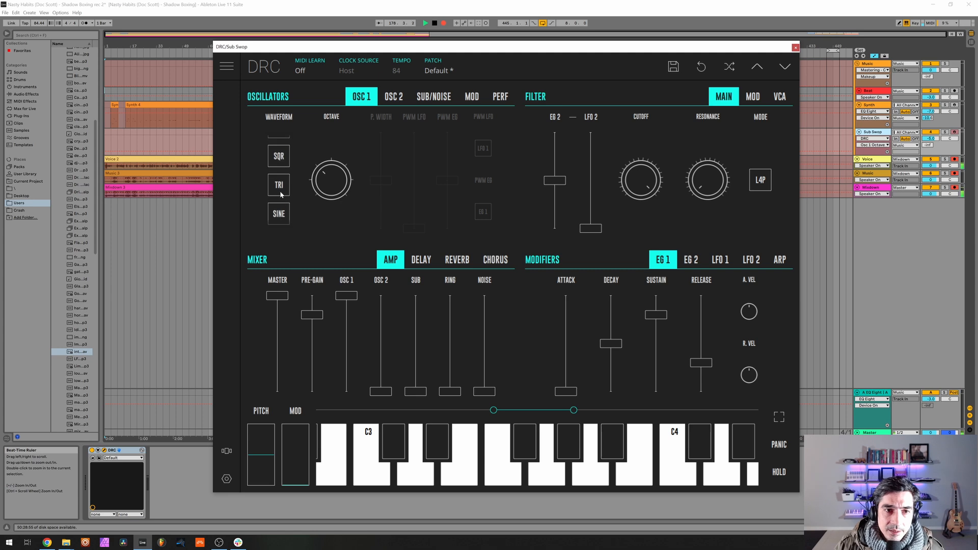
click(279, 215)
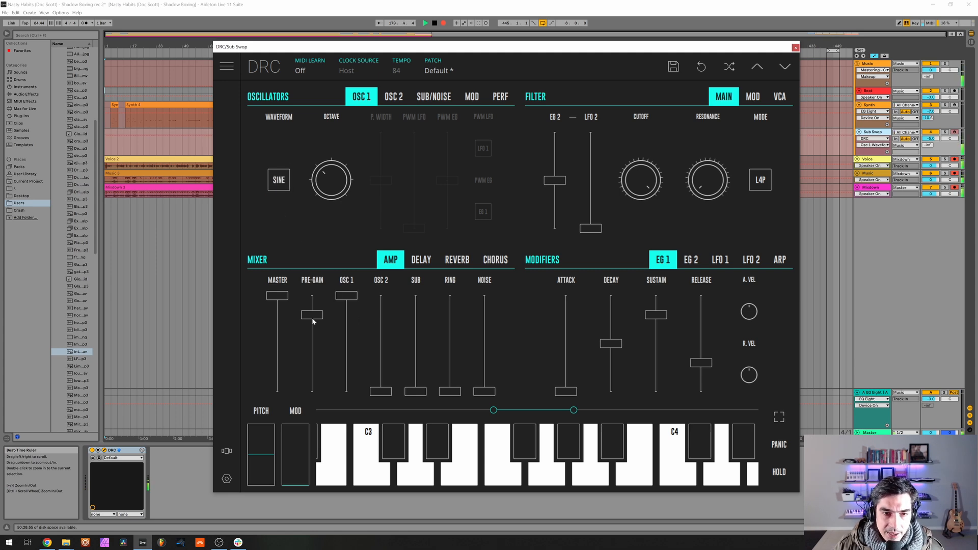
Step: Raise the pre-gain slightly to about 85% and the filter's KBD modulation to about two thirds
drag(313, 321, 313, 311)
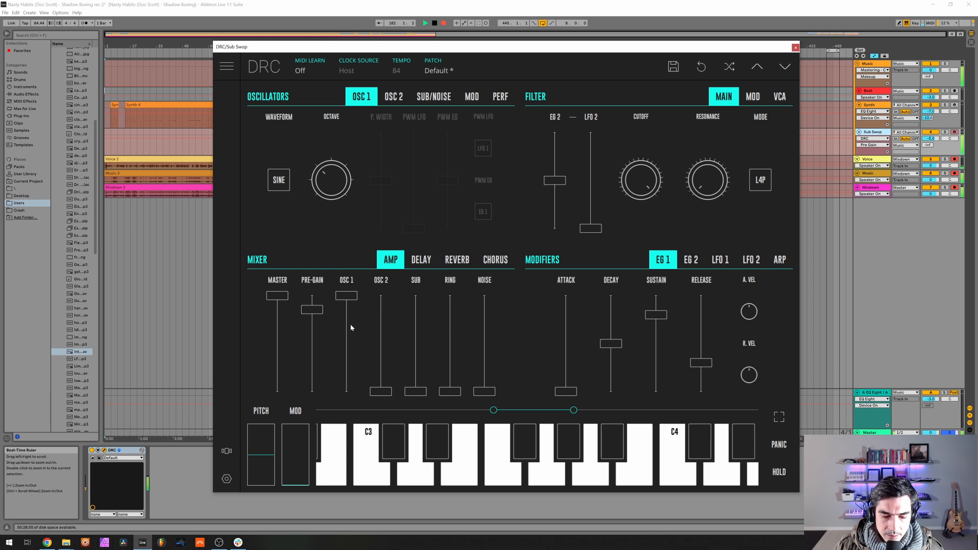
click(753, 96)
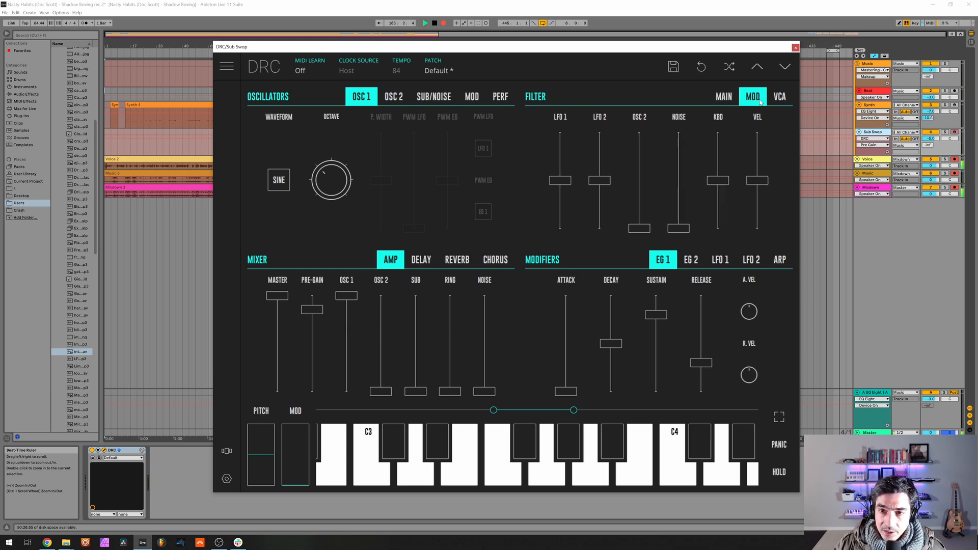
drag(714, 170, 724, 168)
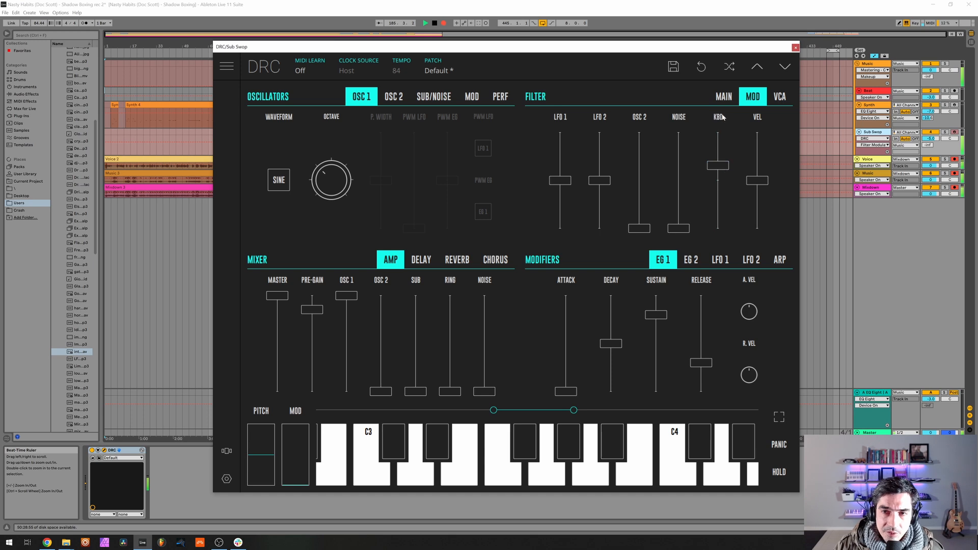
click(724, 98)
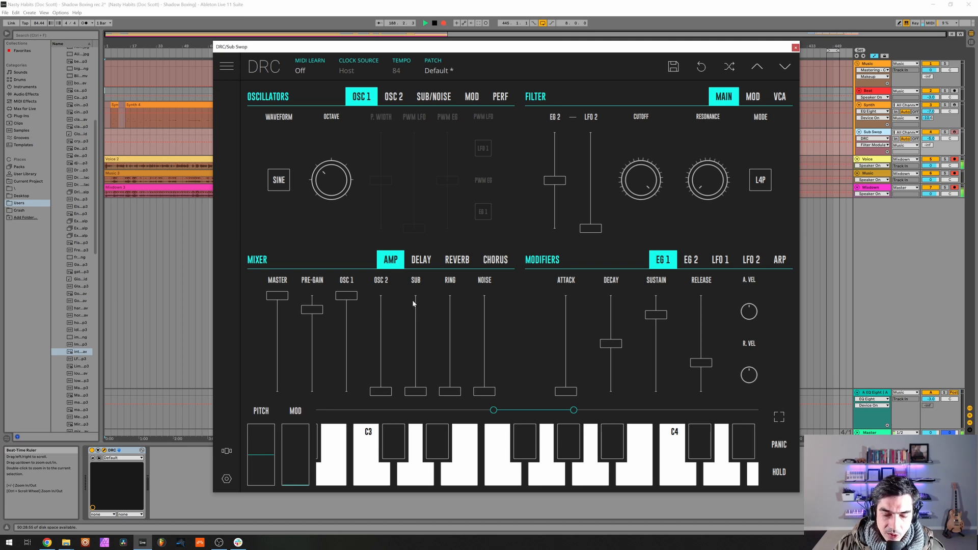
Step: Adjust the oscillators' pitch modulation amount for source 2, with EG 2 as the source
click(468, 97)
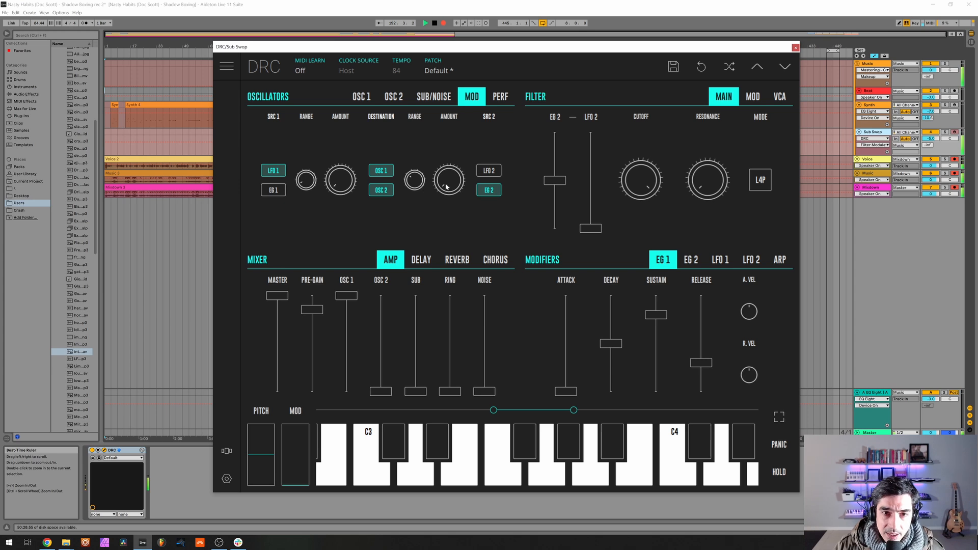
drag(447, 187, 445, 159)
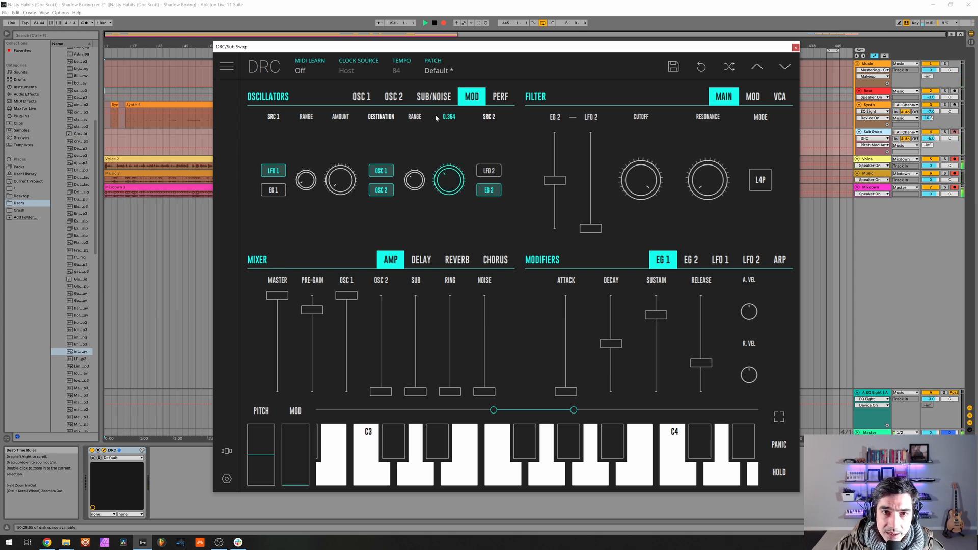
drag(435, 114, 442, 100)
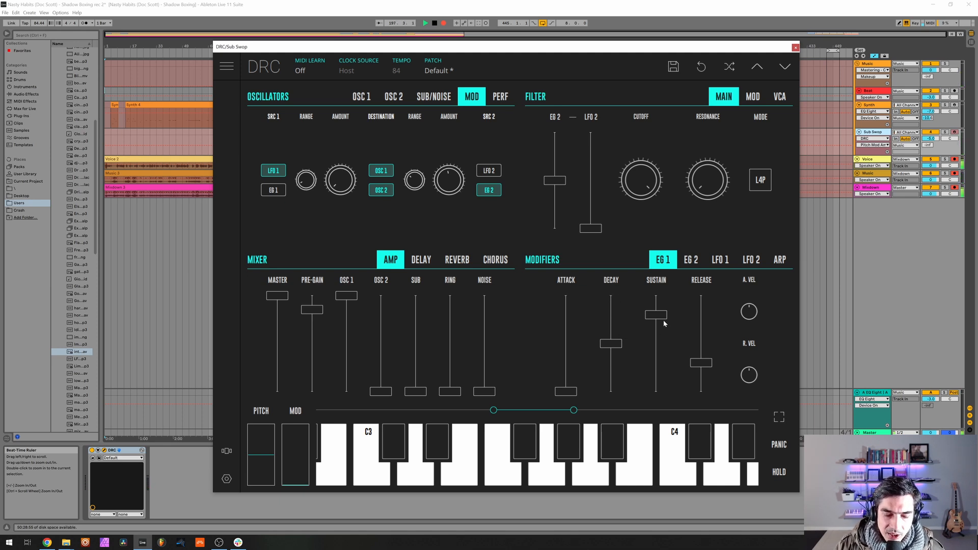
Step: Lower EG 1's sustain to about 0.64, set EG 2's decay to maximum and sustain to minimum, and close the synth window
drag(659, 320, 652, 333)
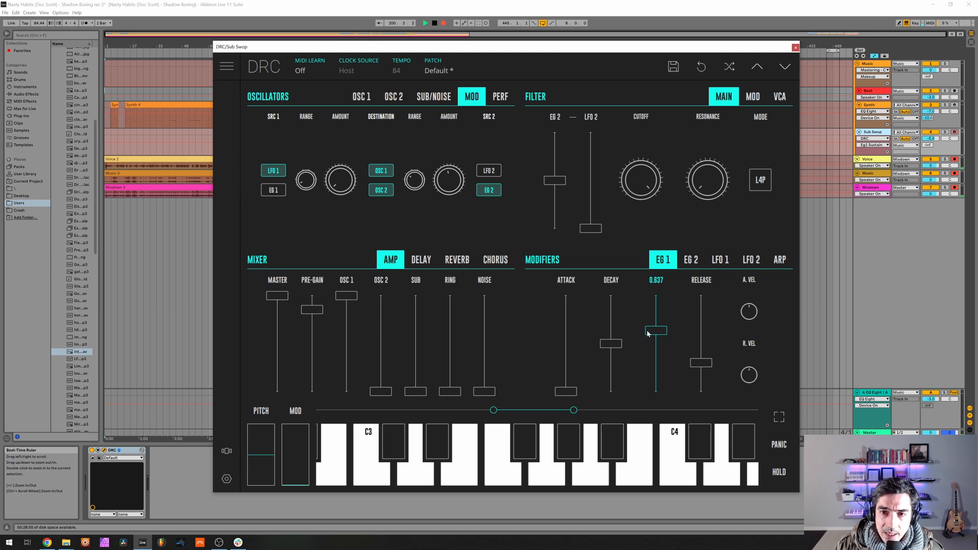
click(689, 260)
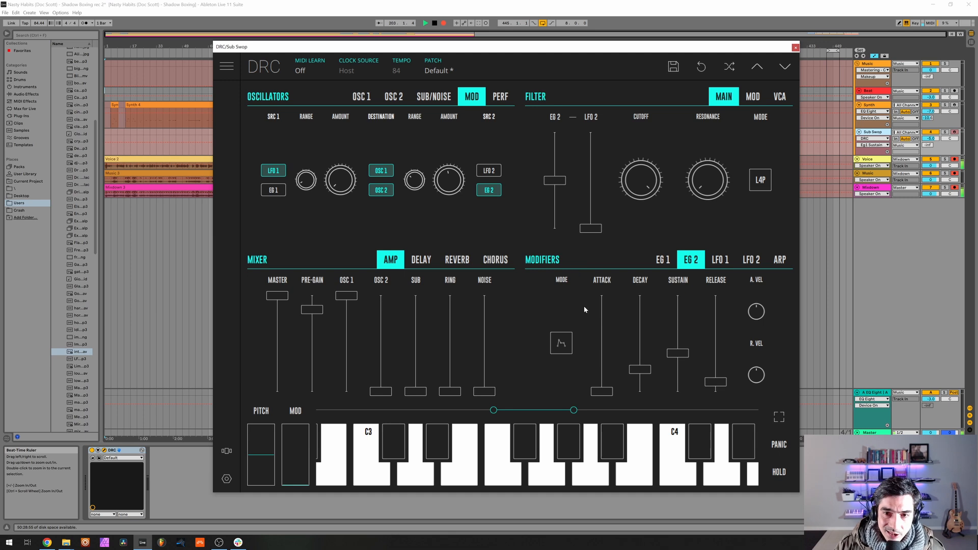
drag(637, 322, 647, 243)
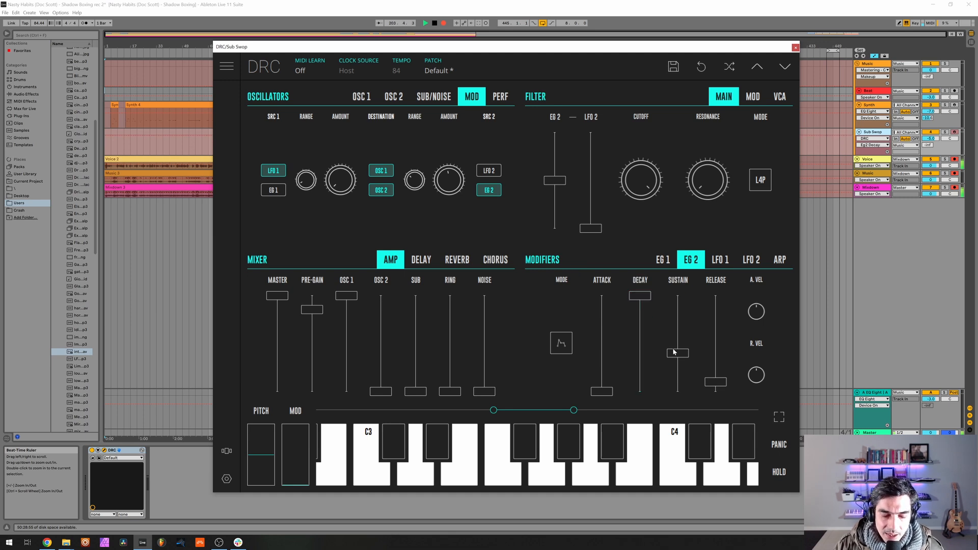
drag(687, 352, 682, 397)
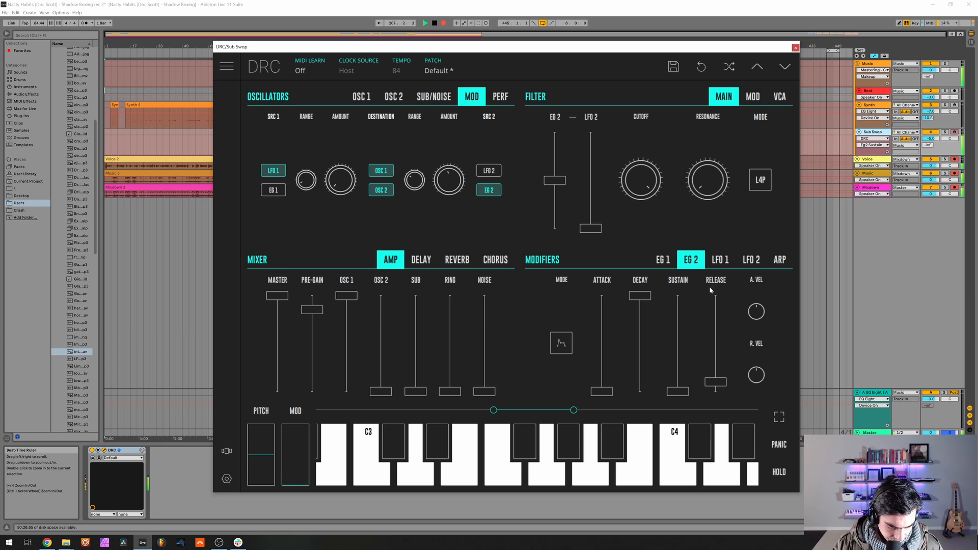
click(796, 48)
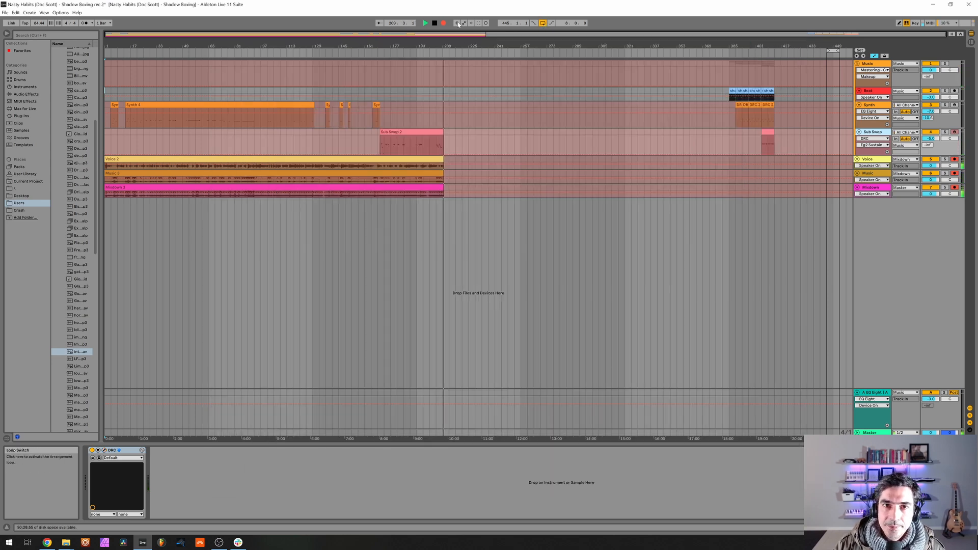
Step: Pause arrangement recording to move the Beat, Synth and Sub Swop section earlier to bar 217, and resume recording
click(444, 23)
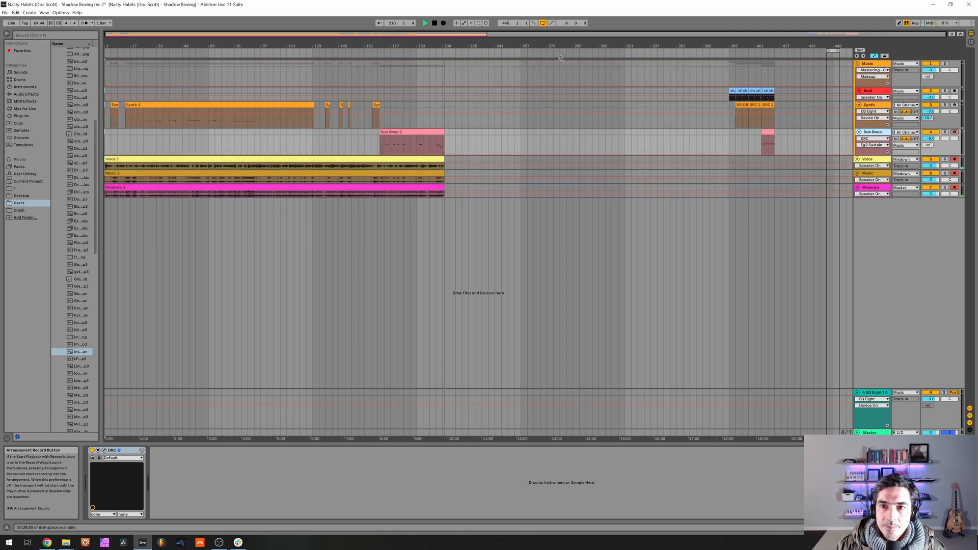
drag(774, 145, 460, 94)
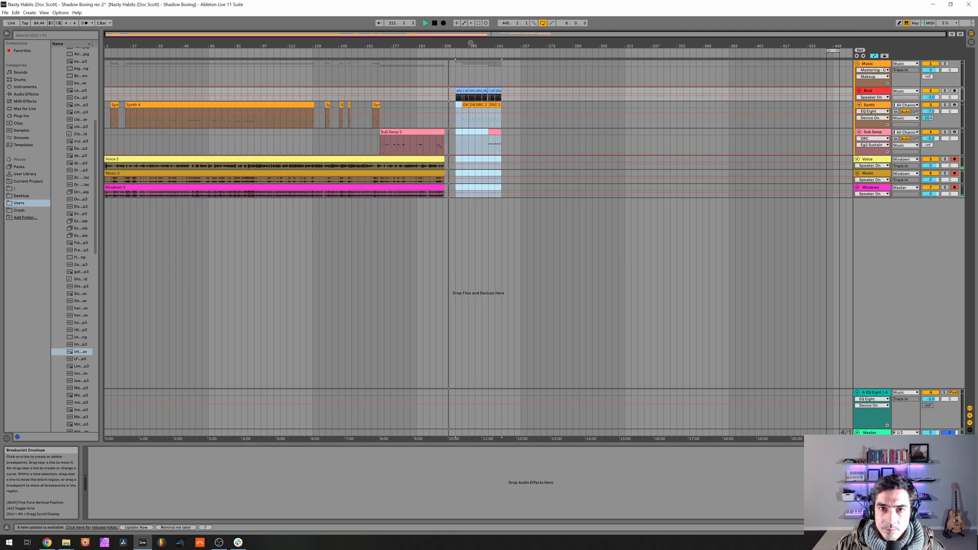
click(443, 23)
Step: Disarm the Voice track while the moved section plays and records, and rearm it once the section ends
drag(464, 46, 465, 114)
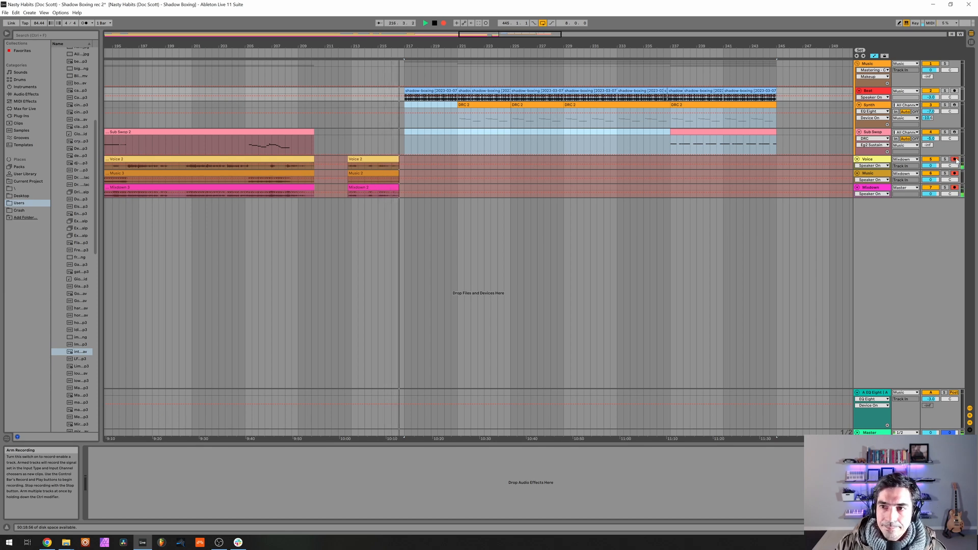
click(955, 160)
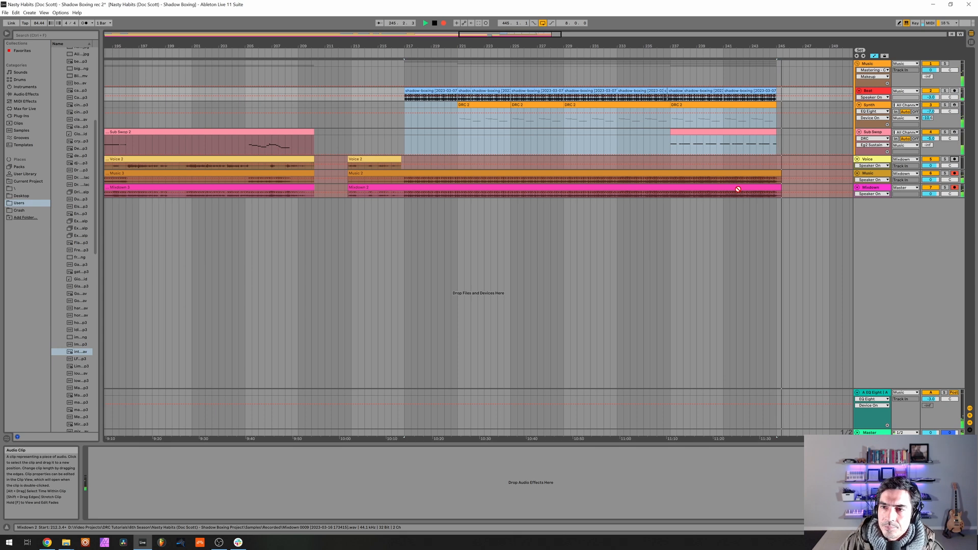
click(954, 159)
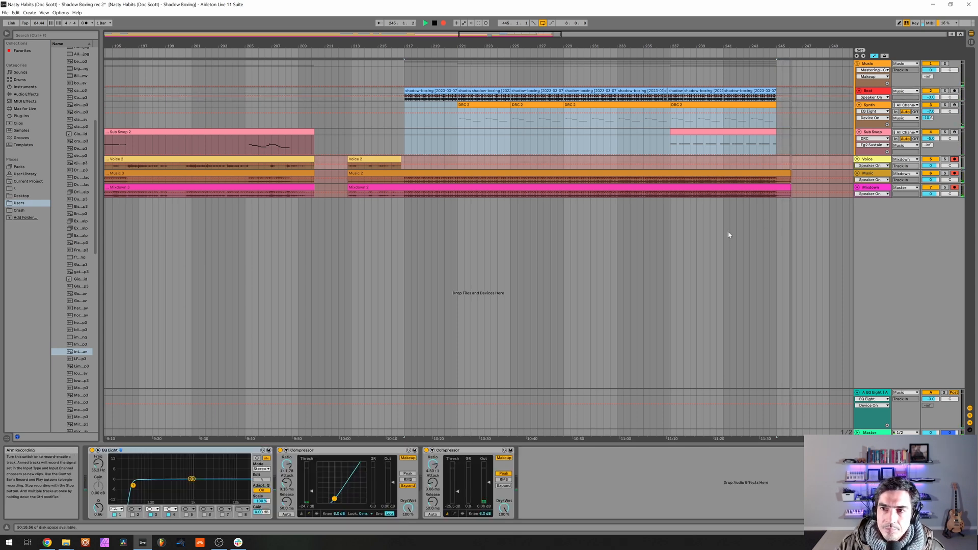